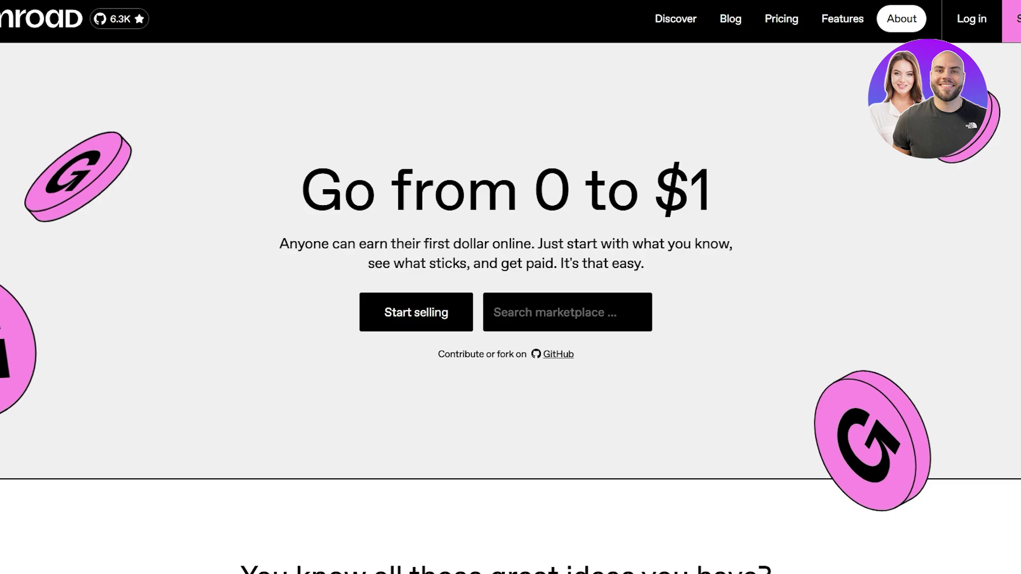
Open Gumroad's seller sign-up page from the Start selling button on the homepage.
{"action": "left_click", "coordinate": [410, 319]}
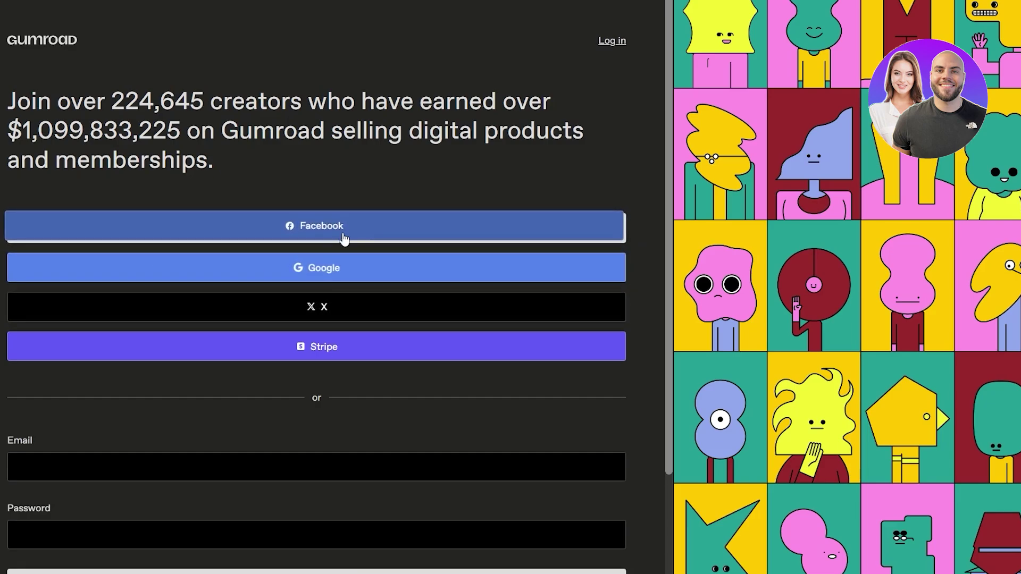
Create the account with the entered email and password and solve the first fire hydrant captcha.
{"action": "scroll", "coordinate": [340, 362], "scroll_direction": "down", "scroll_amount": 3}
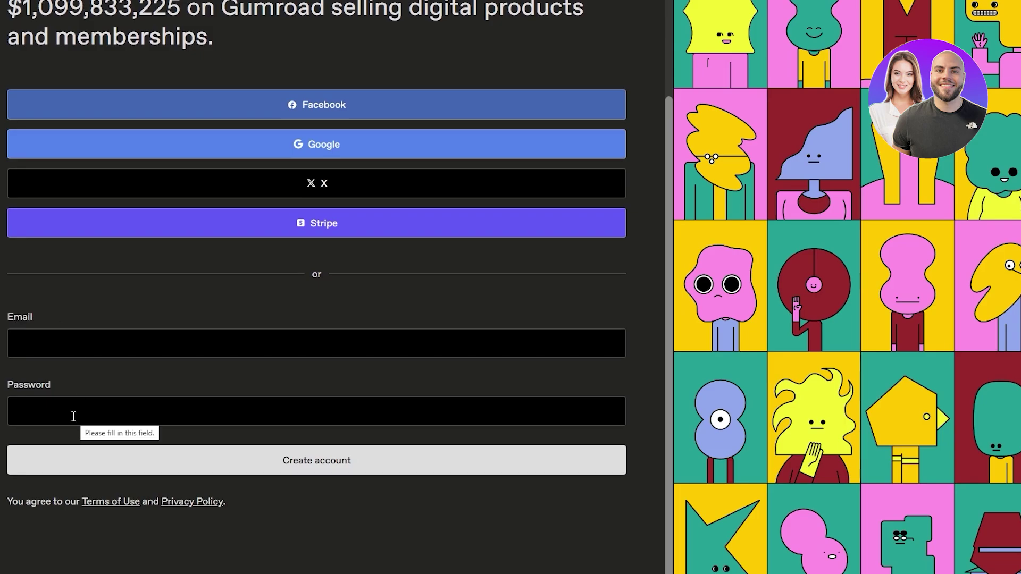
{"action": "left_click", "coordinate": [317, 461]}
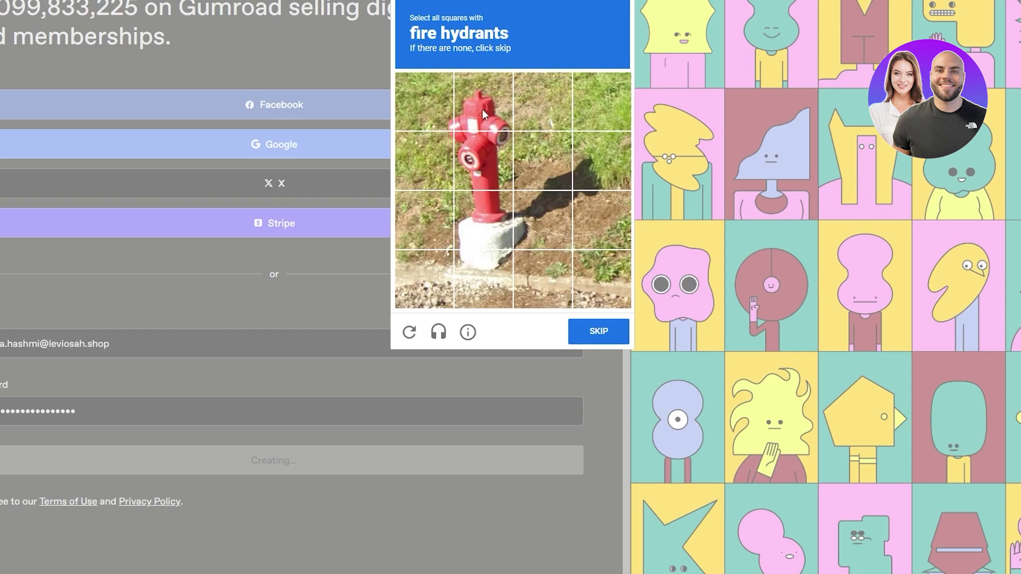
{"action": "left_click", "coordinate": [502, 109]}
{"action": "left_click", "coordinate": [452, 110]}
{"action": "left_click", "coordinate": [502, 159]}
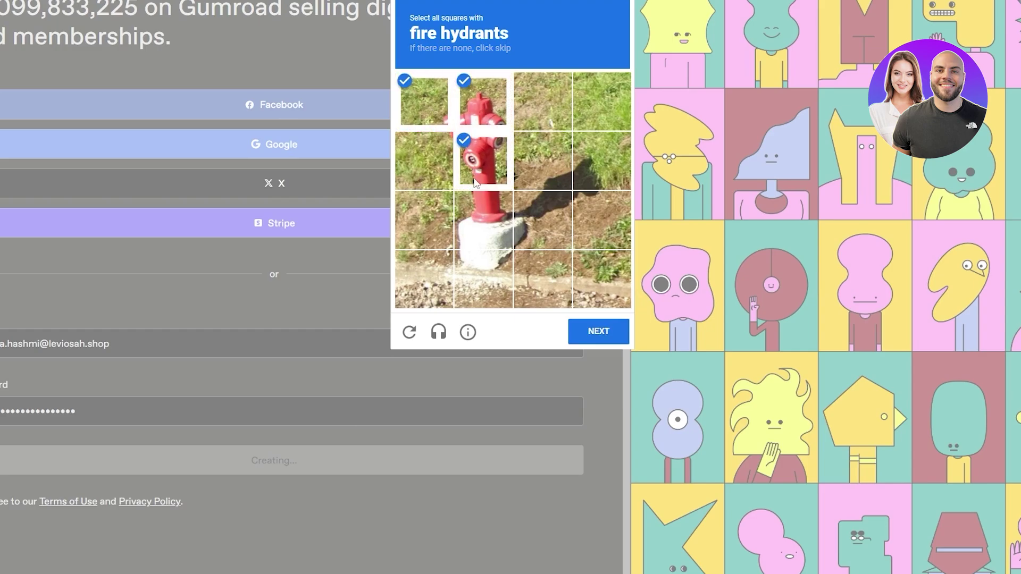
{"action": "left_click", "coordinate": [513, 242]}
{"action": "left_click", "coordinate": [583, 328]}
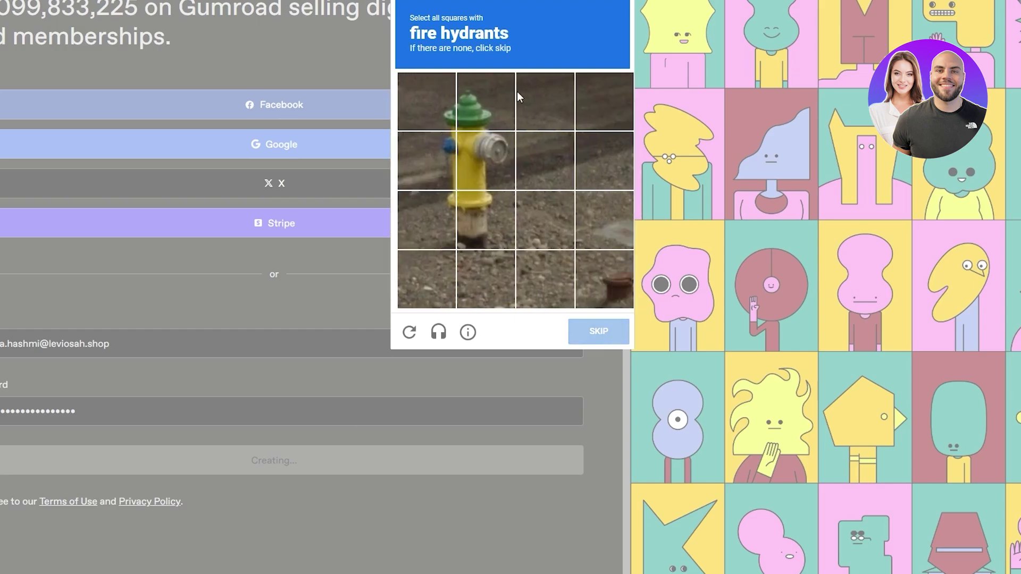
Mark every yellow hydrant square in the next captcha and submit it.
{"action": "left_click", "coordinate": [473, 110]}
{"action": "left_click", "coordinate": [481, 163]}
{"action": "left_click", "coordinate": [481, 277]}
{"action": "left_click", "coordinate": [479, 223]}
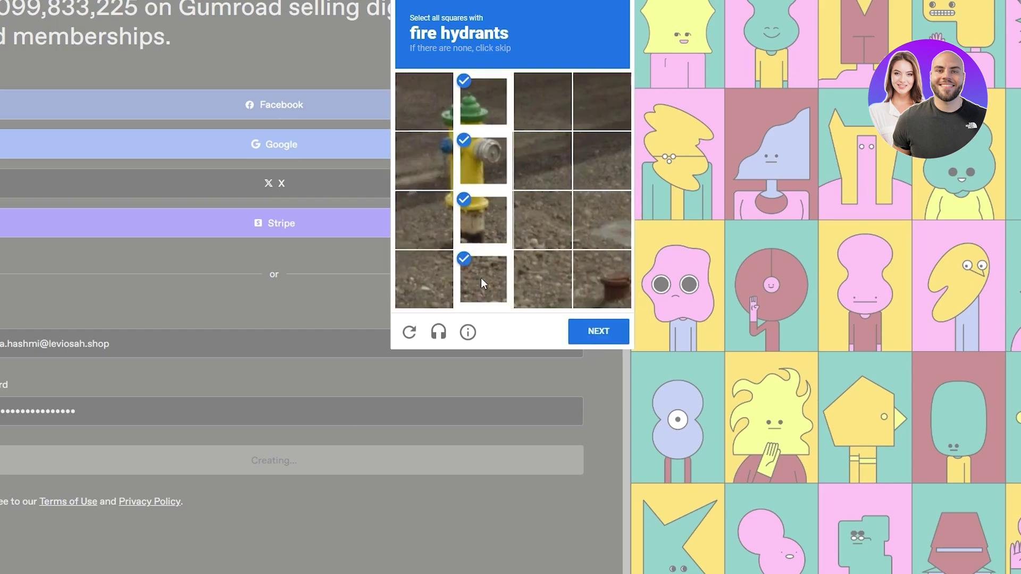
{"action": "left_click", "coordinate": [435, 226]}
{"action": "left_click", "coordinate": [426, 159]}
{"action": "left_click", "coordinate": [422, 97]}
{"action": "left_click", "coordinate": [583, 336]}
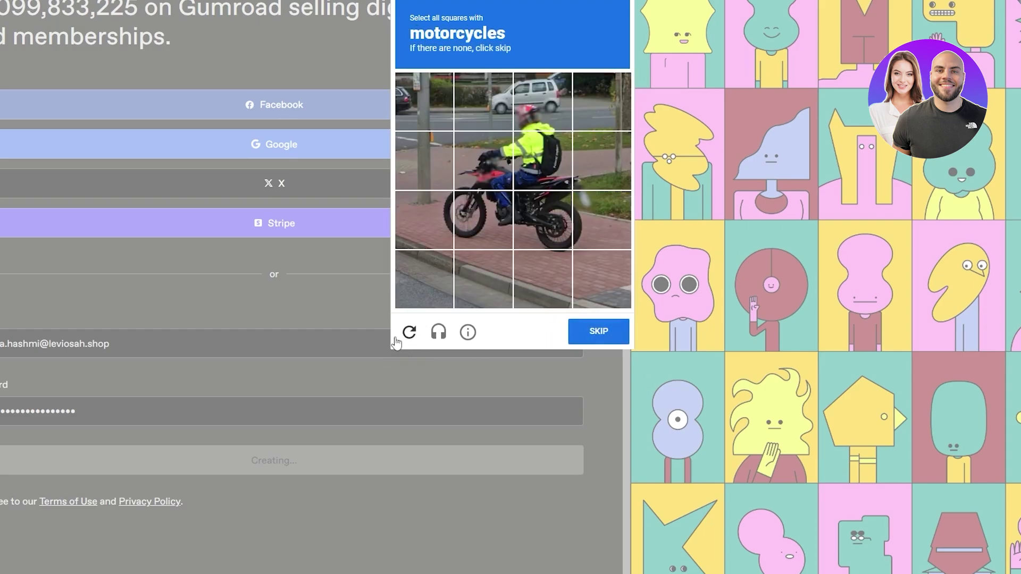
Skip the motorcycle challenge, mark the bus square and finish verification.
{"action": "left_click", "coordinate": [386, 443]}
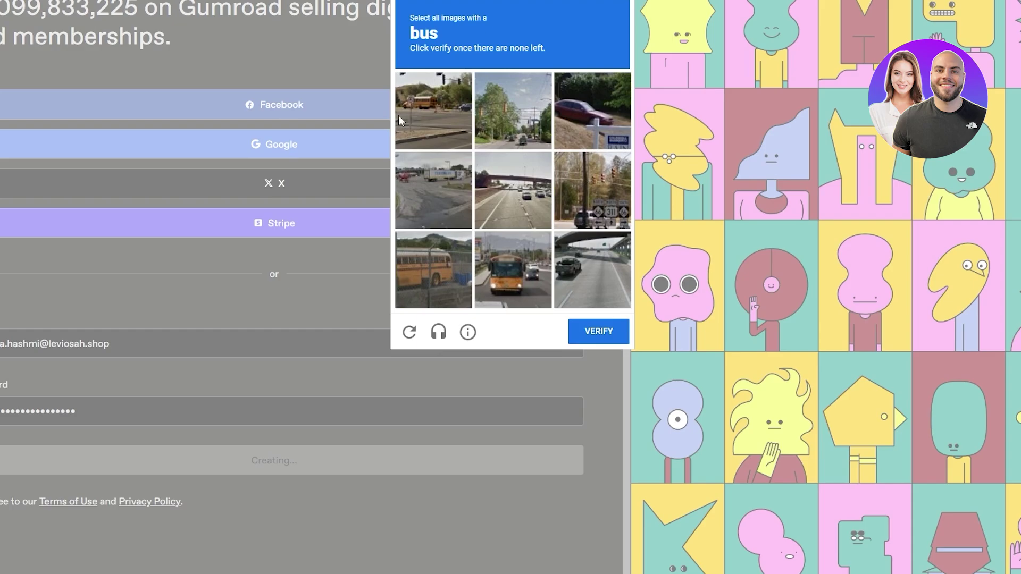
{"action": "left_click", "coordinate": [431, 106]}
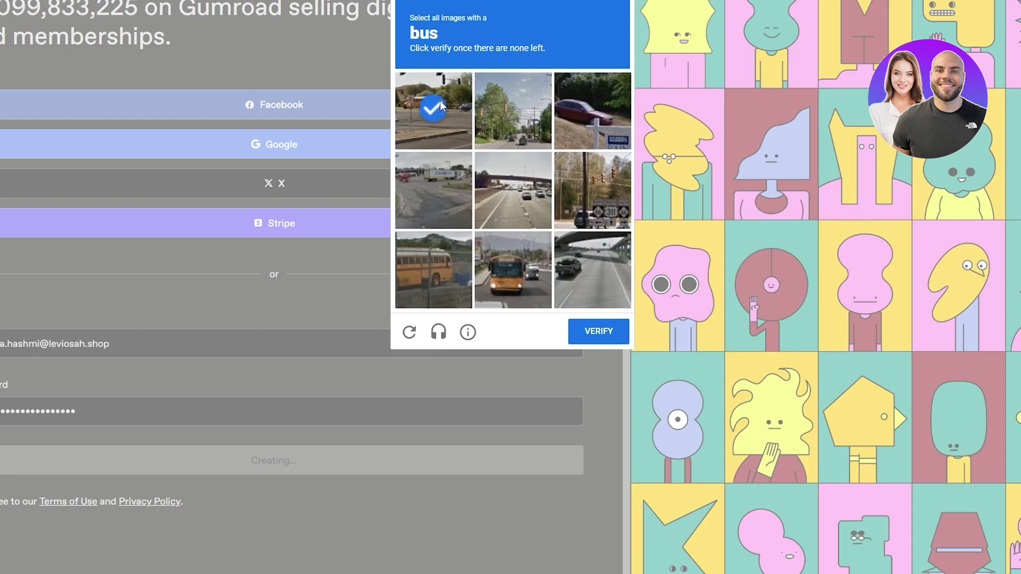
{"action": "left_click", "coordinate": [599, 332]}
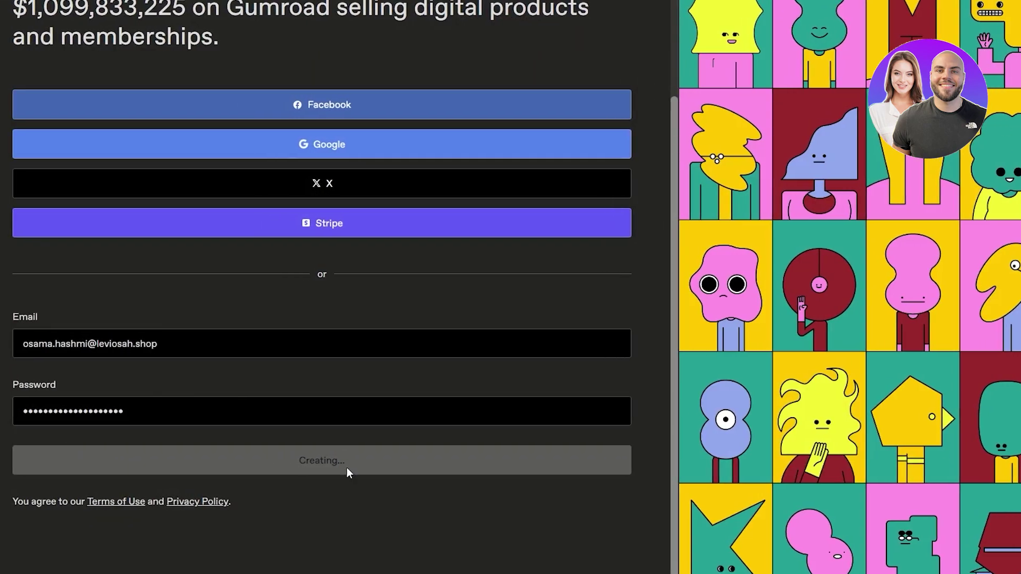
Review the Getting started checklist on the new account's home dashboard.
{"action": "scroll", "coordinate": [362, 461], "scroll_direction": "down", "scroll_amount": 7}
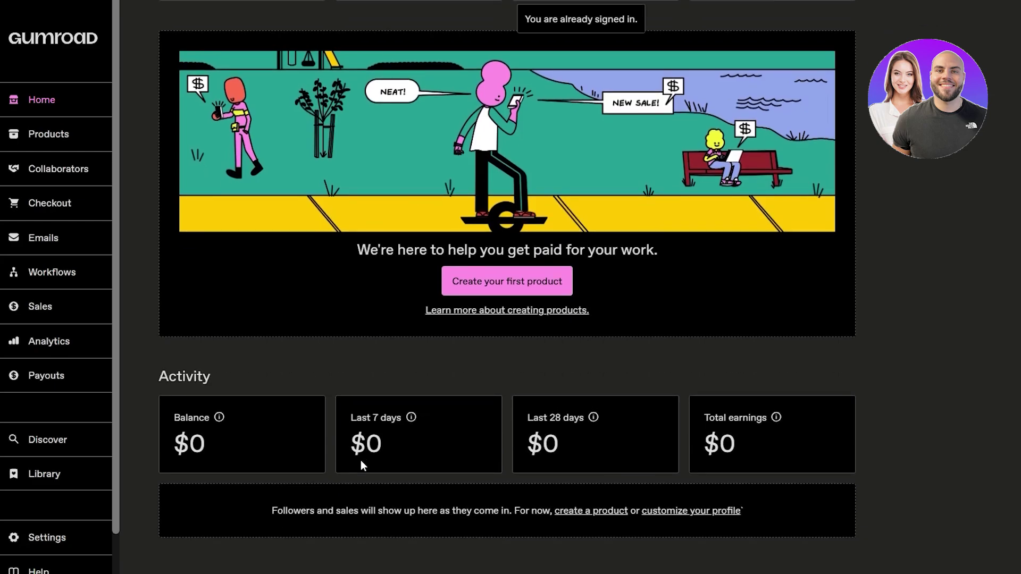
{"action": "scroll", "coordinate": [361, 460], "scroll_direction": "up", "scroll_amount": 6}
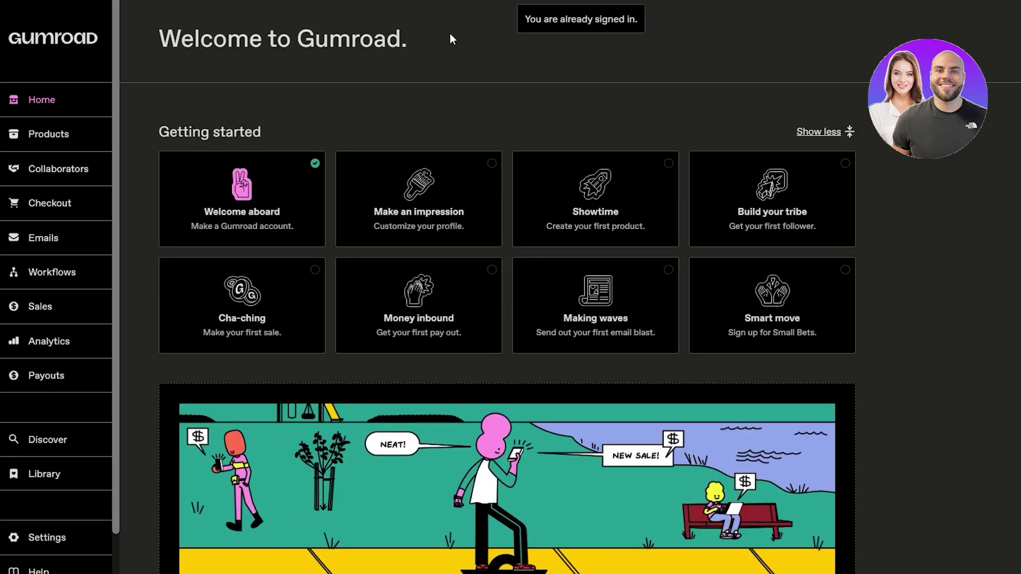
{"action": "left_click_drag", "start_coordinate": [522, 17], "coordinate": [639, 18]}
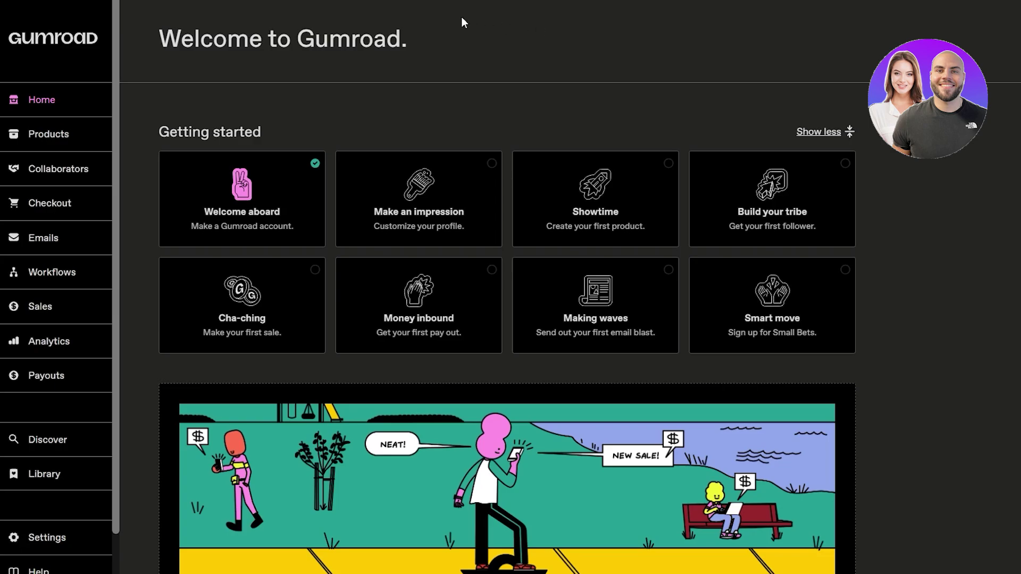
{"action": "left_click_drag", "start_coordinate": [157, 134], "coordinate": [268, 121]}
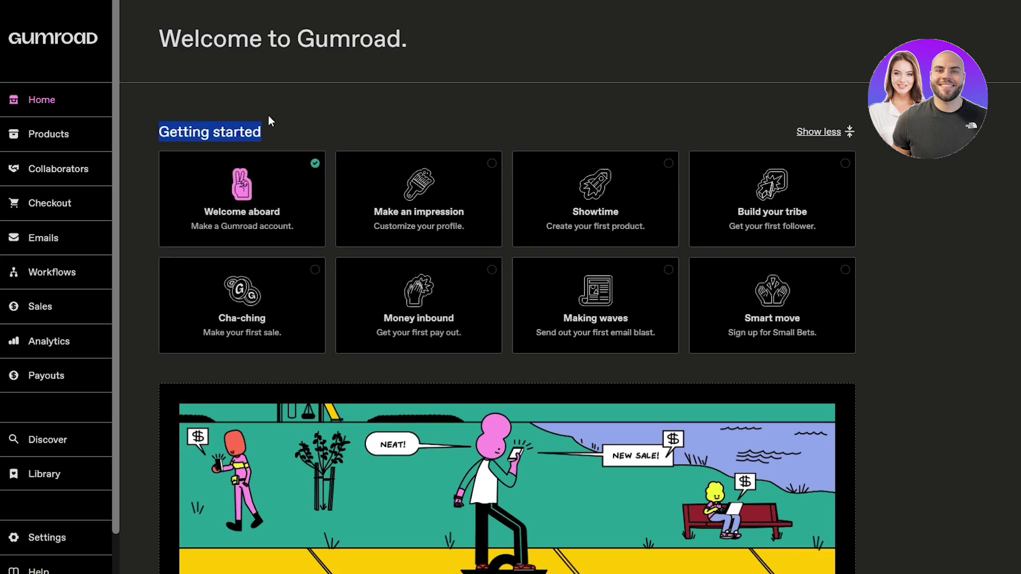
{"action": "left_click", "coordinate": [276, 129]}
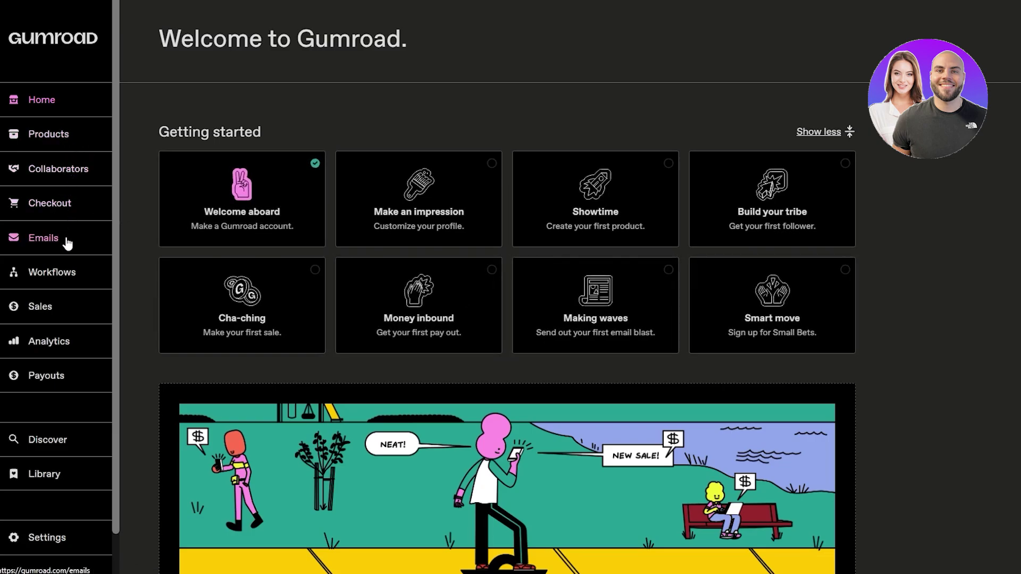
{"action": "scroll", "coordinate": [41, 513], "scroll_direction": "down", "scroll_amount": 1}
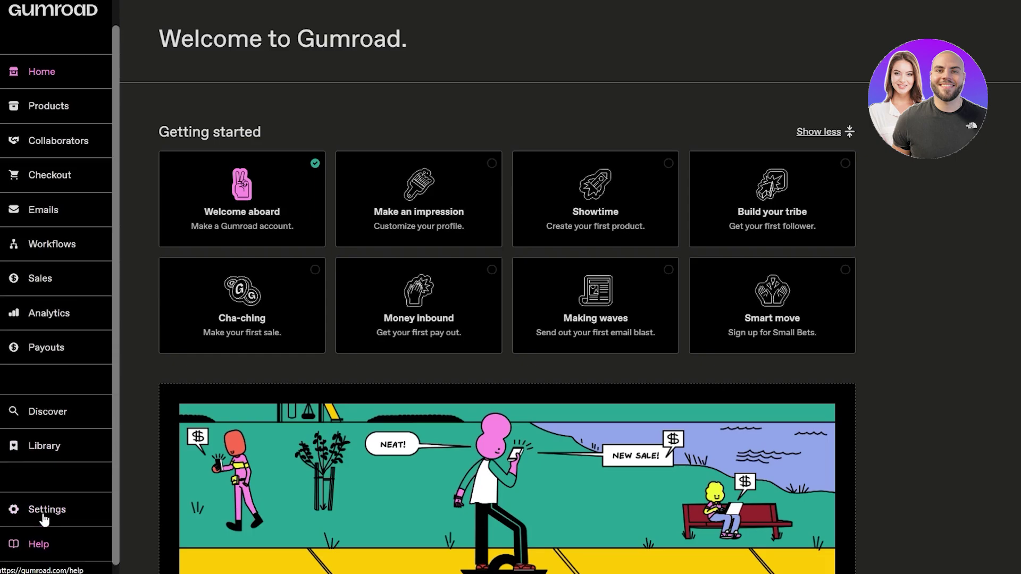
{"action": "scroll", "coordinate": [45, 519], "scroll_direction": "up", "scroll_amount": 1}
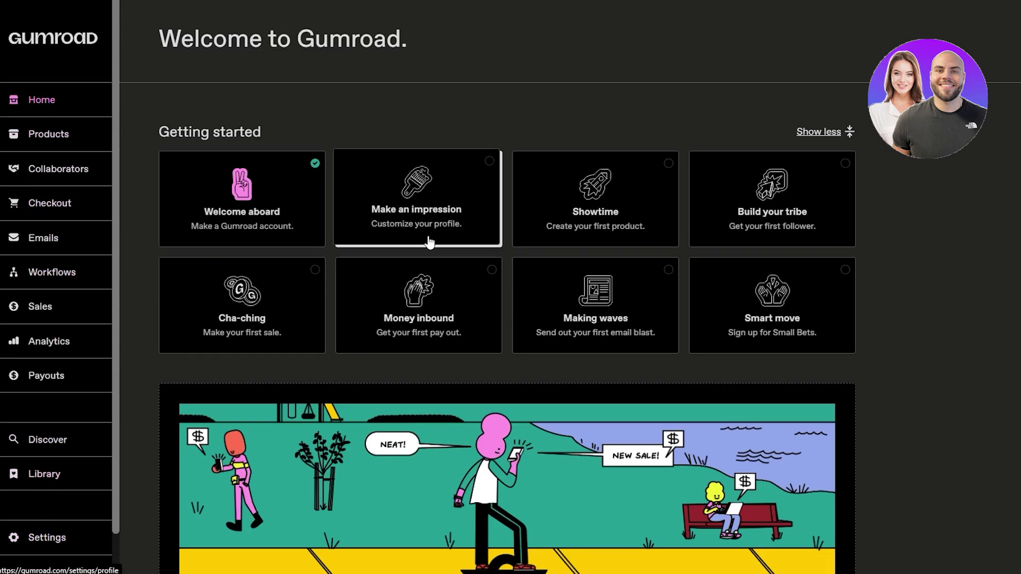
Go to the Profile settings via the Make an impression card and review its fields.
{"action": "left_click", "coordinate": [412, 234]}
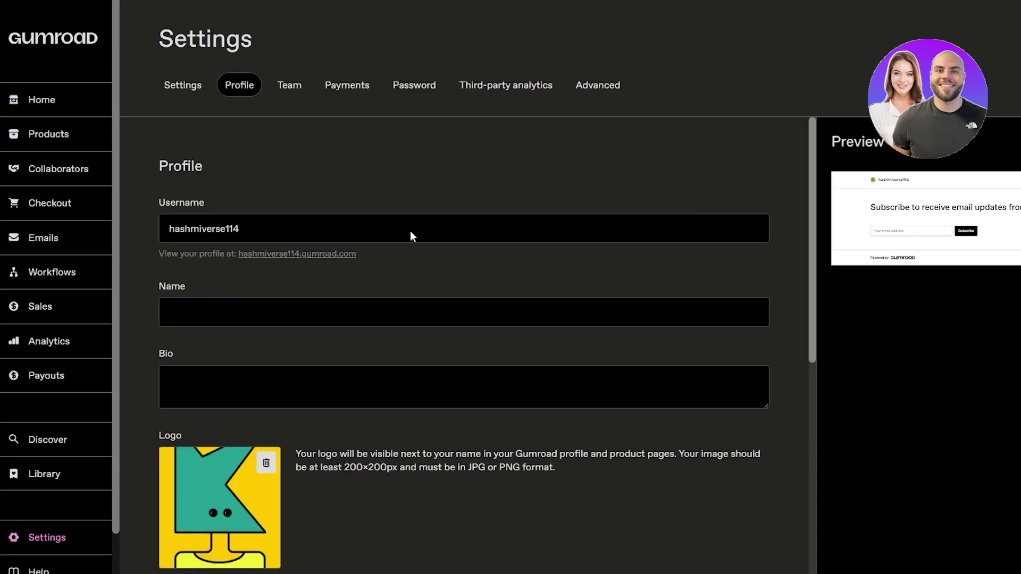
{"action": "left_click_drag", "start_coordinate": [36, 166], "coordinate": [62, 166]}
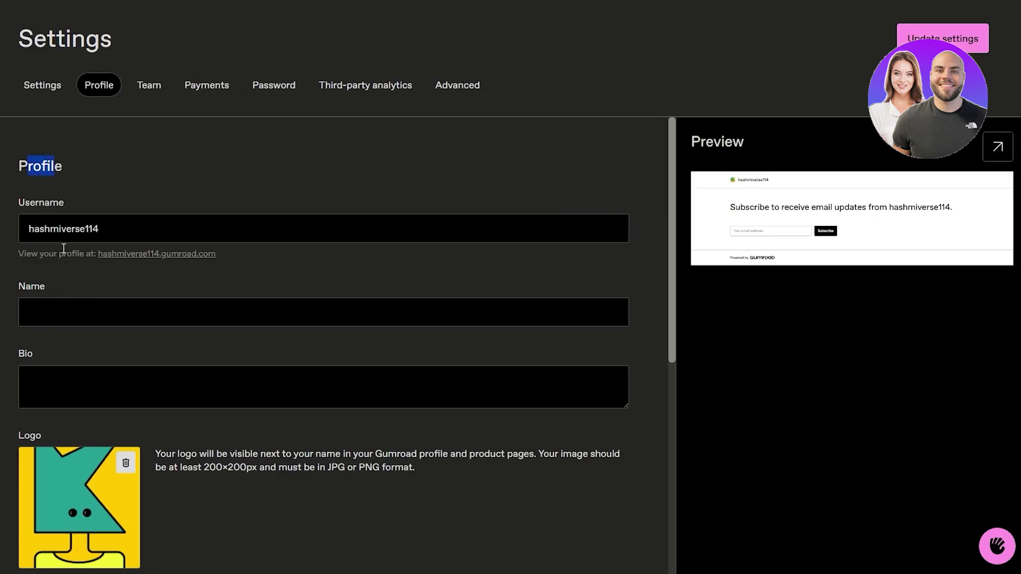
{"action": "scroll", "coordinate": [56, 384], "scroll_direction": "down", "scroll_amount": 5}
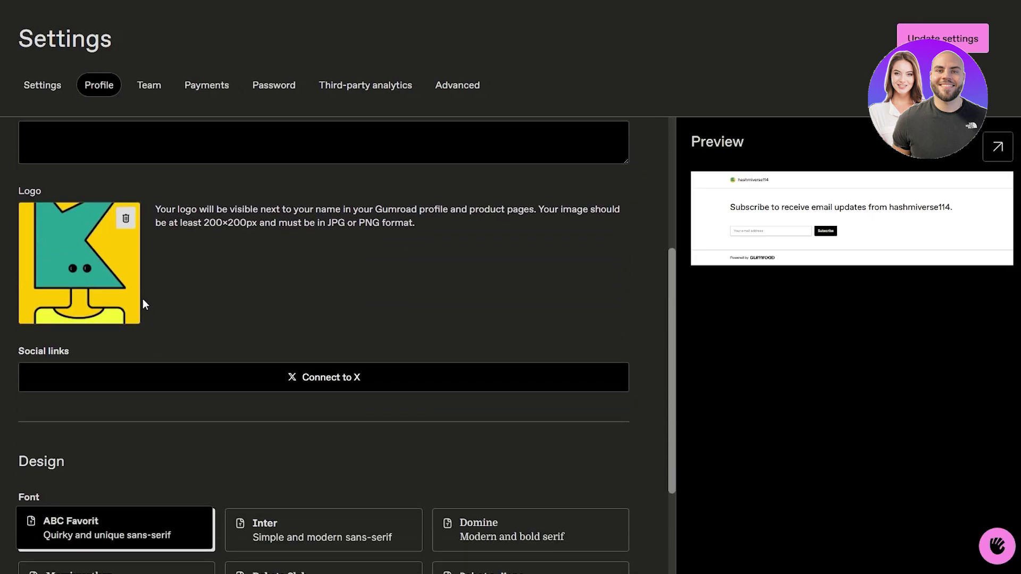
{"action": "scroll", "coordinate": [126, 335], "scroll_direction": "down", "scroll_amount": 1}
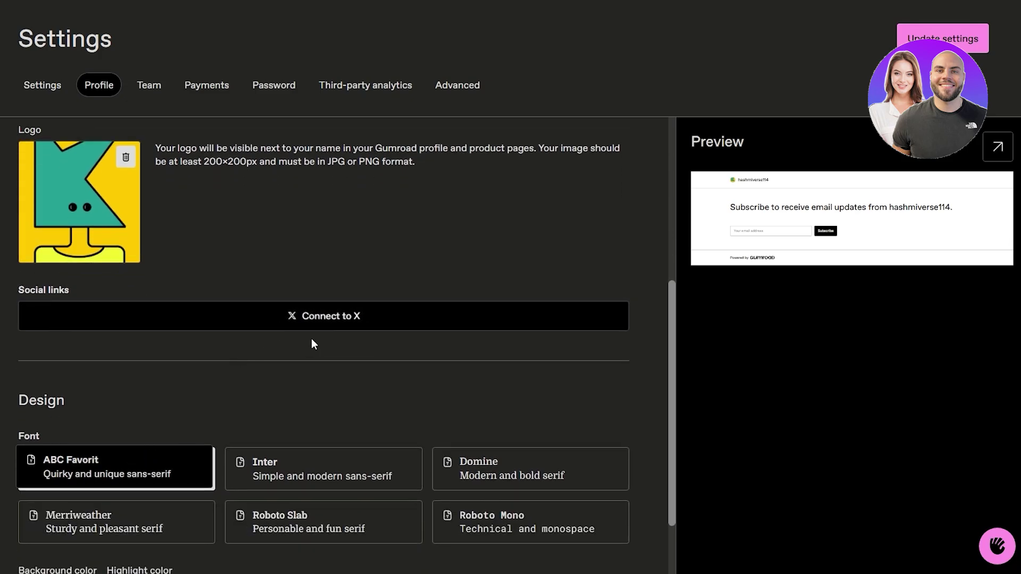
{"action": "scroll", "coordinate": [333, 336], "scroll_direction": "down", "scroll_amount": 2}
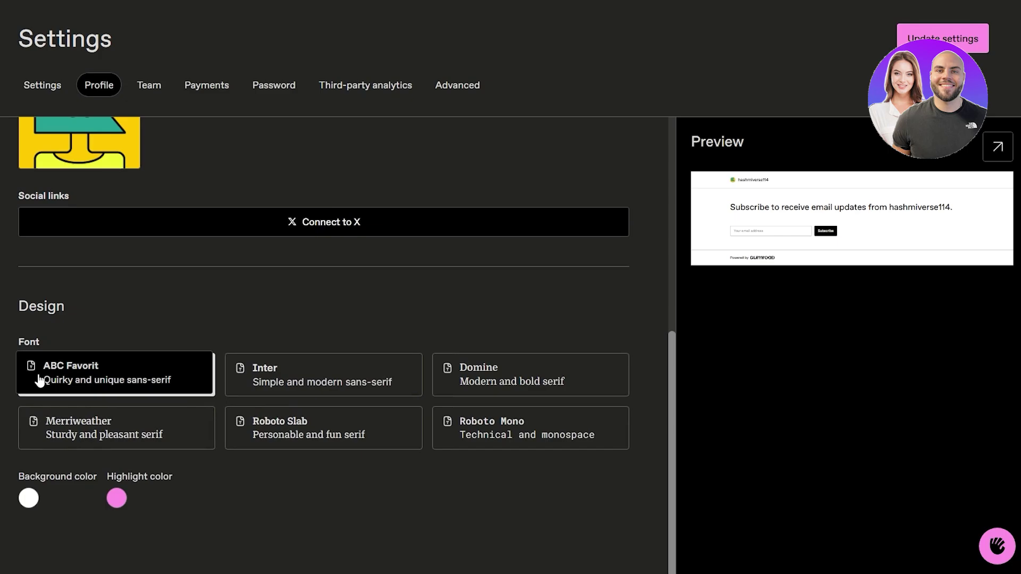
{"action": "scroll", "coordinate": [376, 478], "scroll_direction": "up", "scroll_amount": 8}
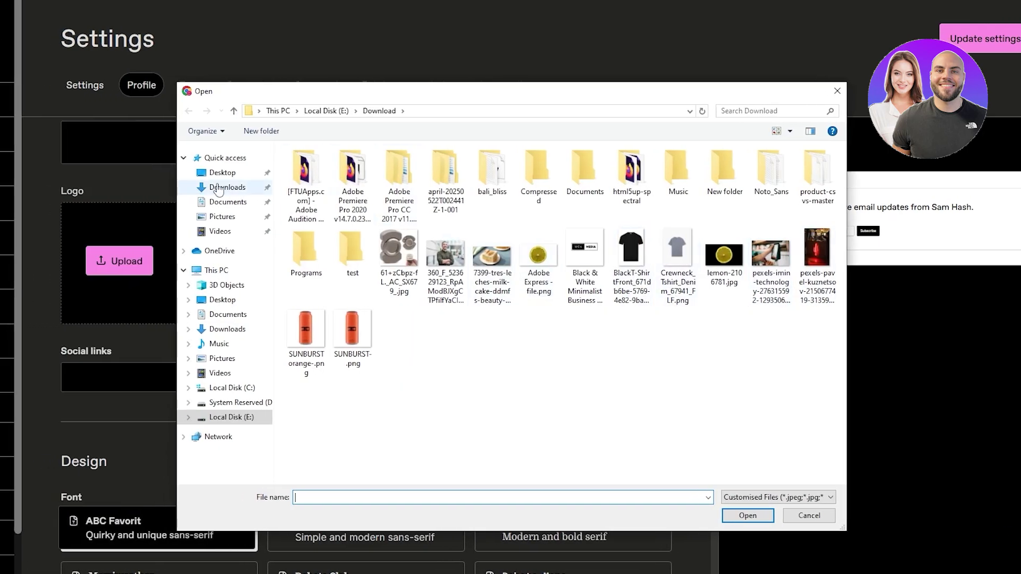
Upload the skull image from Downloads as the logo and try saving the profile.
{"action": "left_click", "coordinate": [219, 188]}
{"action": "double_click", "coordinate": [319, 198]}
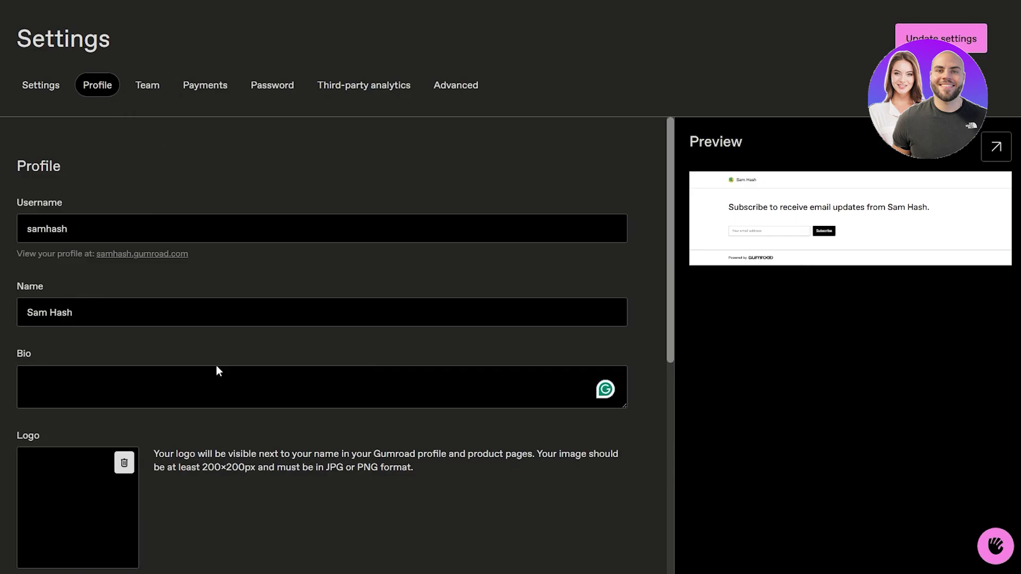
{"action": "scroll", "coordinate": [217, 367], "scroll_direction": "down", "scroll_amount": 6}
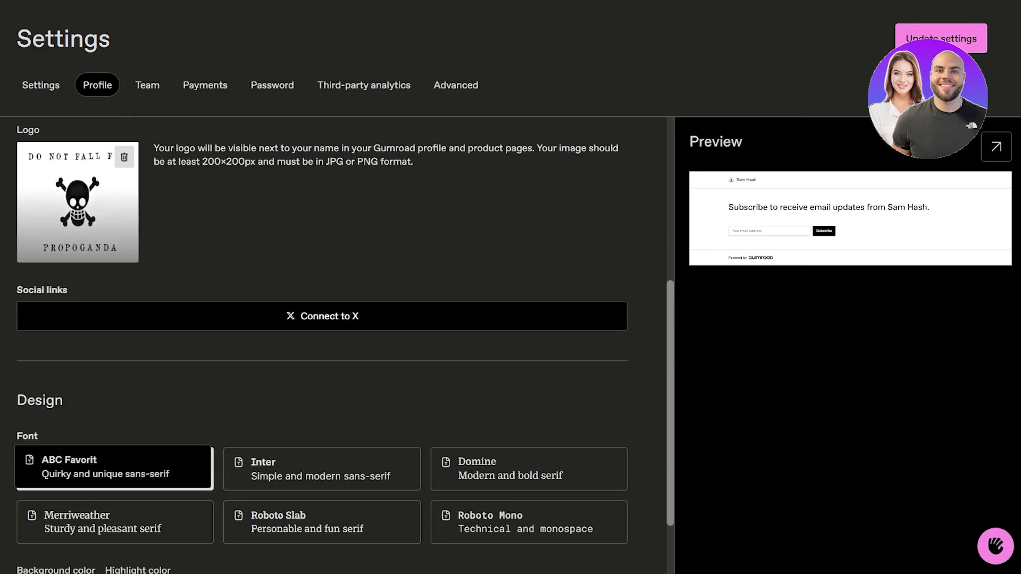
{"action": "left_click", "coordinate": [941, 38]}
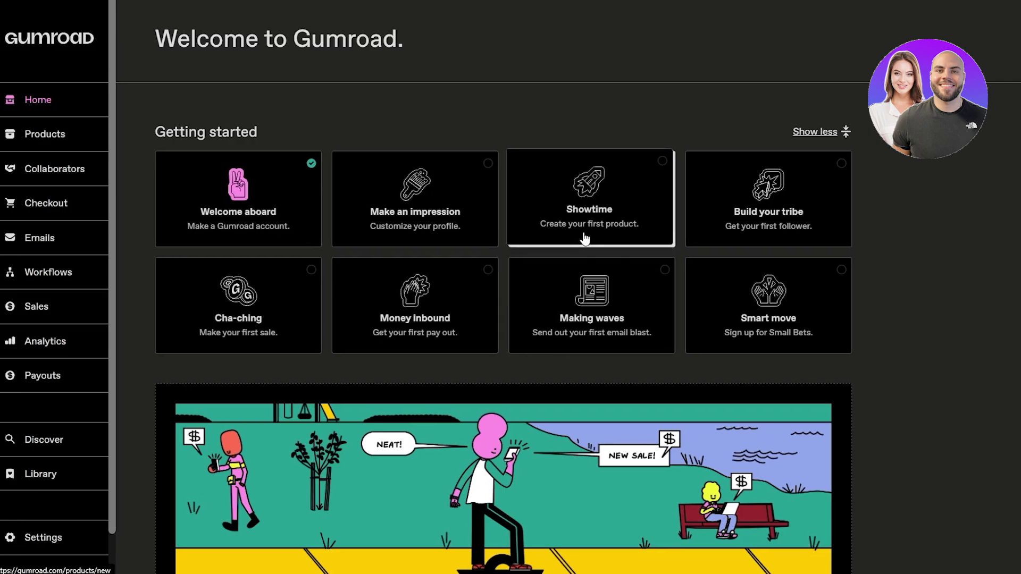
Start a new digital product named 'Abstract Art'.
{"action": "left_click", "coordinate": [583, 238]}
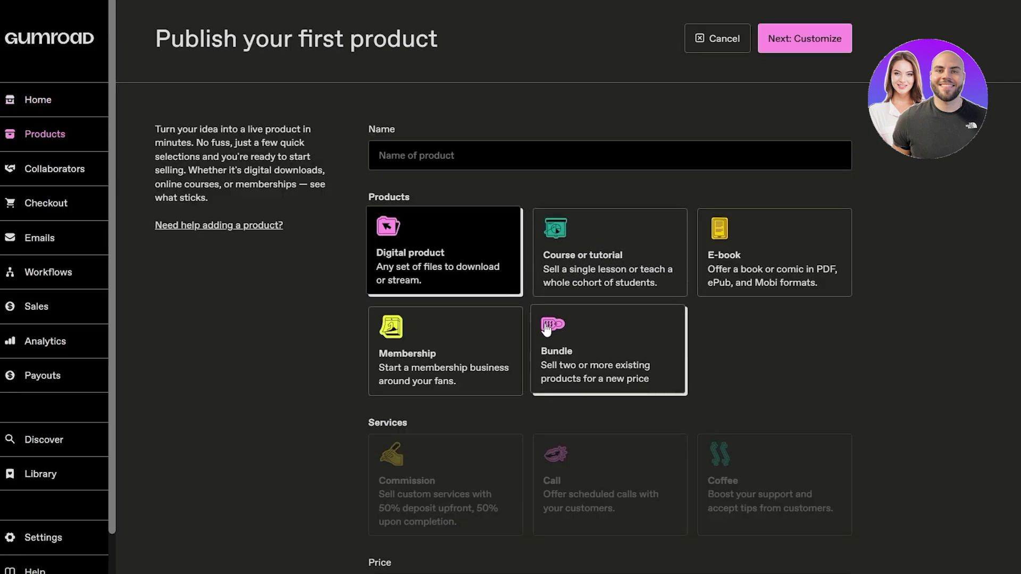
{"action": "double_click", "coordinate": [375, 130]}
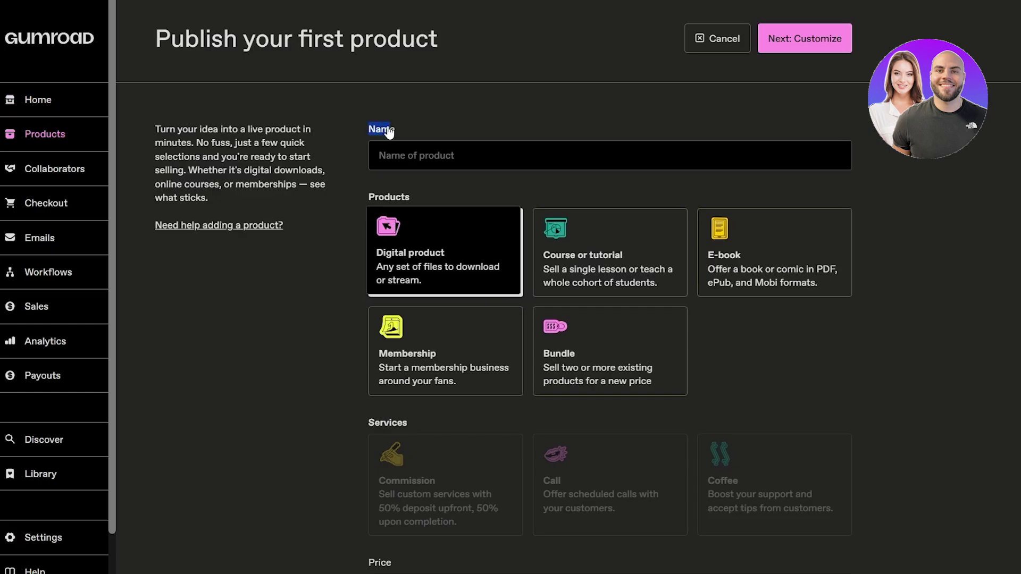
{"action": "left_click", "coordinate": [392, 159]}
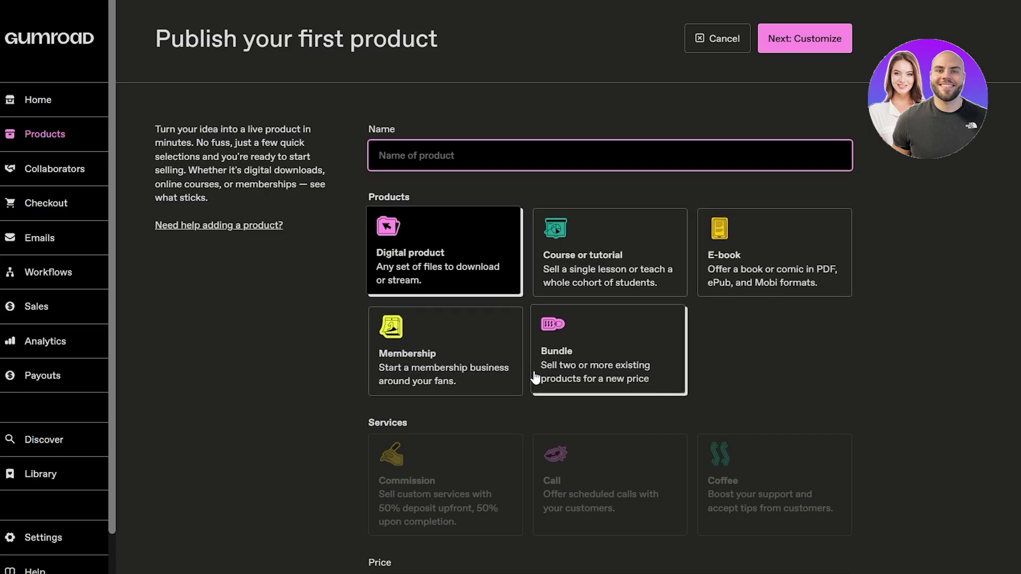
{"action": "scroll", "coordinate": [426, 346], "scroll_direction": "down", "scroll_amount": 2}
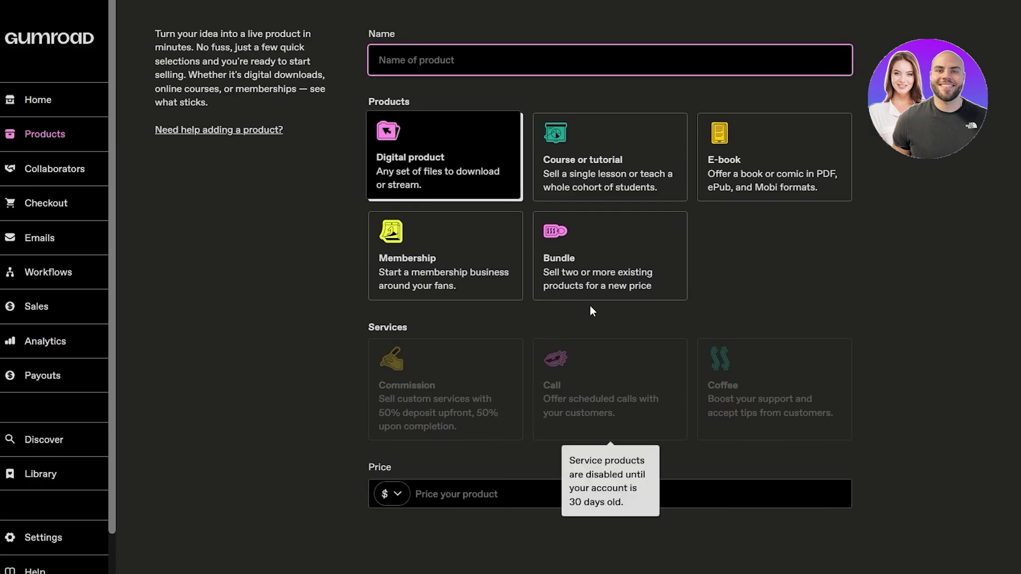
{"action": "scroll", "coordinate": [528, 353], "scroll_direction": "up", "scroll_amount": 2}
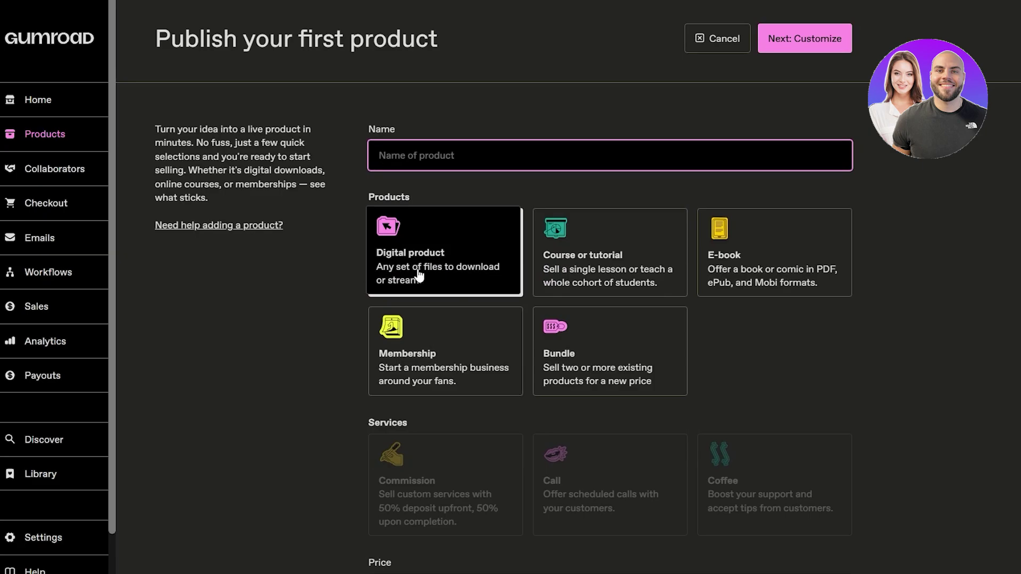
{"action": "left_click", "coordinate": [422, 270]}
{"action": "left_click", "coordinate": [430, 160]}
{"action": "type", "text": "Abstract Art"}
Price the product at $10 in US dollars.
{"action": "scroll", "coordinate": [738, 161], "scroll_direction": "down", "scroll_amount": 2}
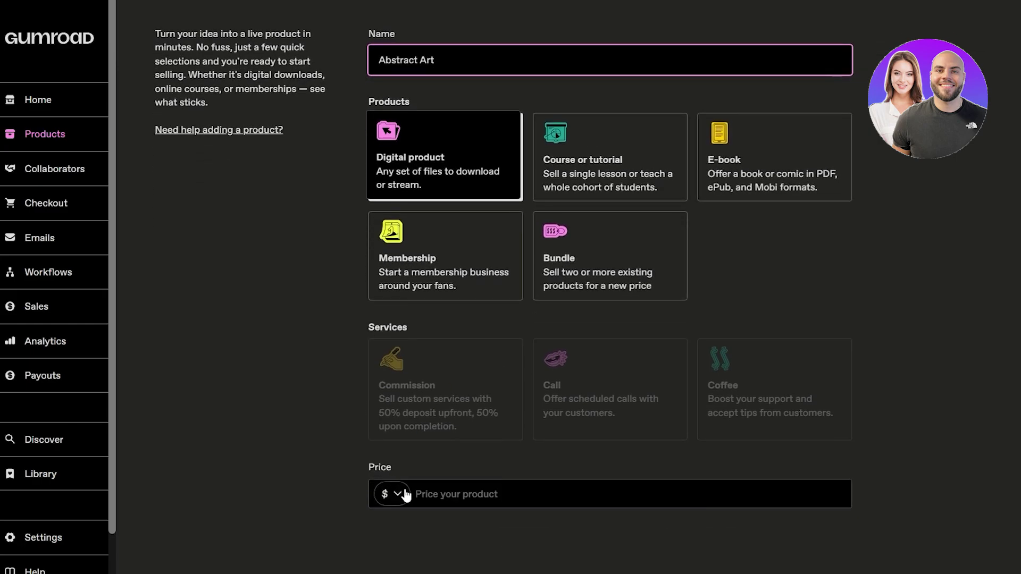
{"action": "left_click", "coordinate": [434, 499]}
{"action": "left_click", "coordinate": [393, 495]}
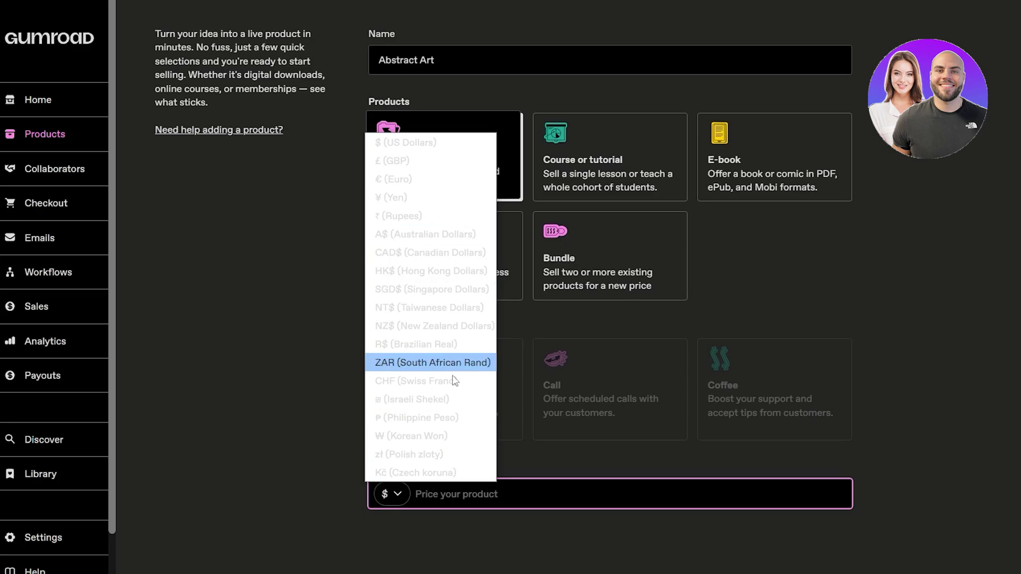
{"action": "left_click", "coordinate": [416, 504]}
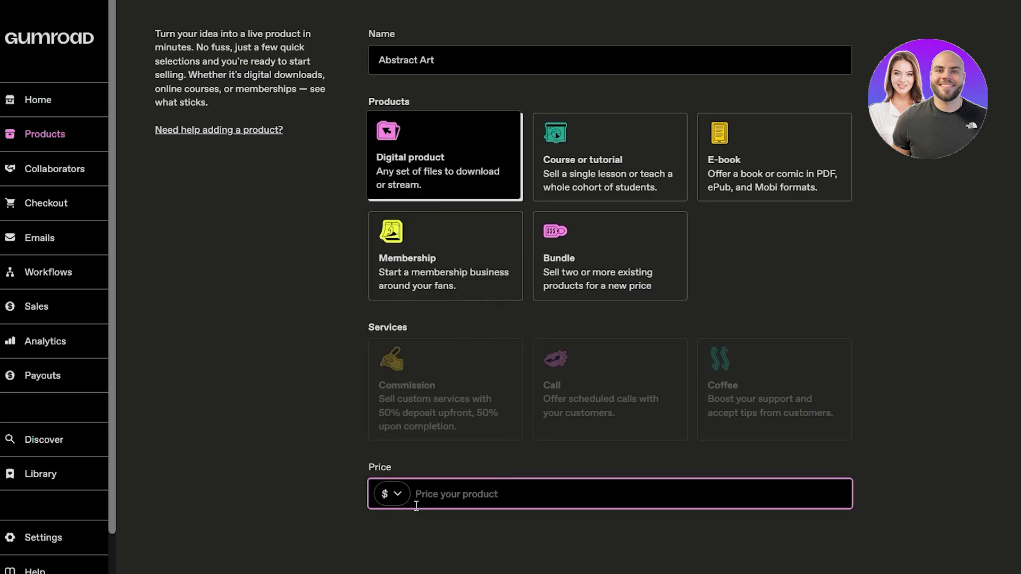
{"action": "type", "text": "10"}
{"action": "left_click", "coordinate": [322, 303]}
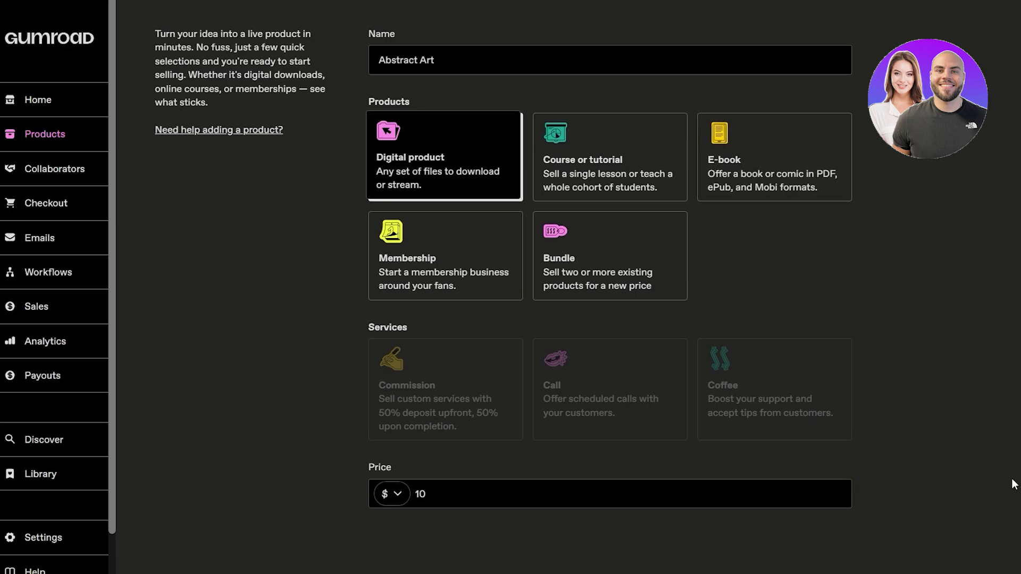
{"action": "scroll", "coordinate": [1012, 485], "scroll_direction": "up", "scroll_amount": 2}
Continue to the product editor and upload cover images from the computer.
{"action": "left_click", "coordinate": [839, 44]}
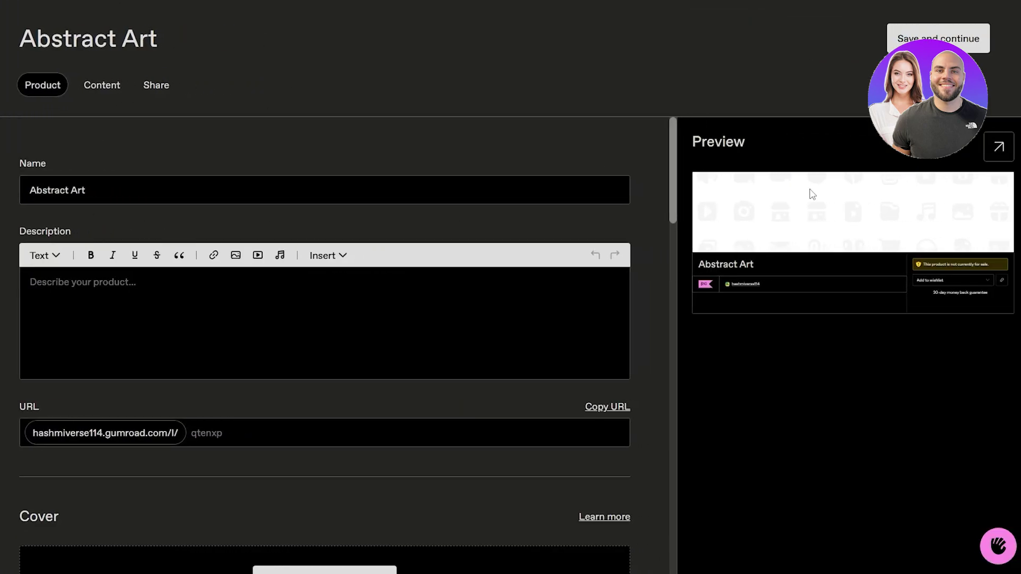
{"action": "scroll", "coordinate": [121, 301], "scroll_direction": "down", "scroll_amount": 2}
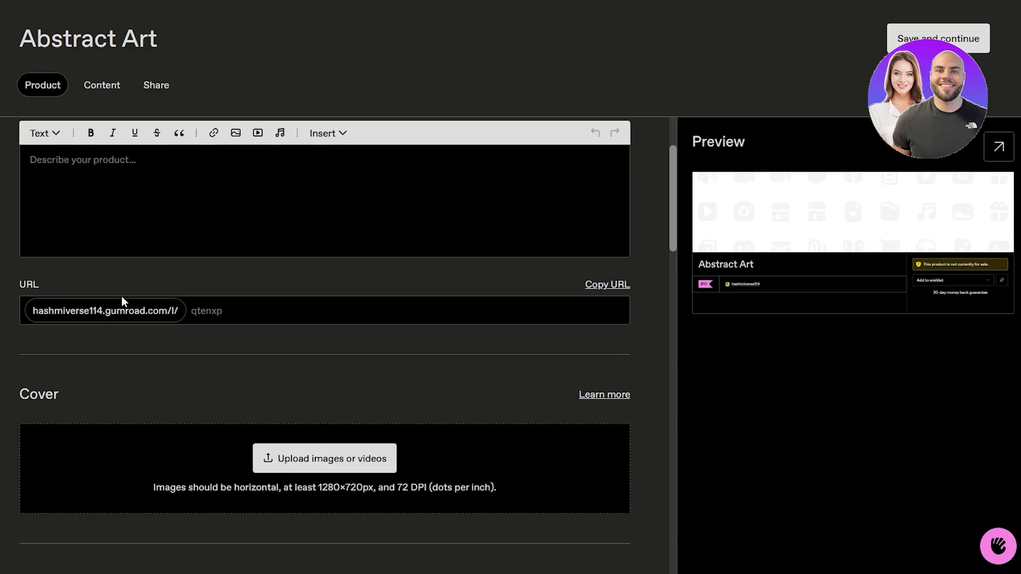
{"action": "left_click", "coordinate": [370, 462]}
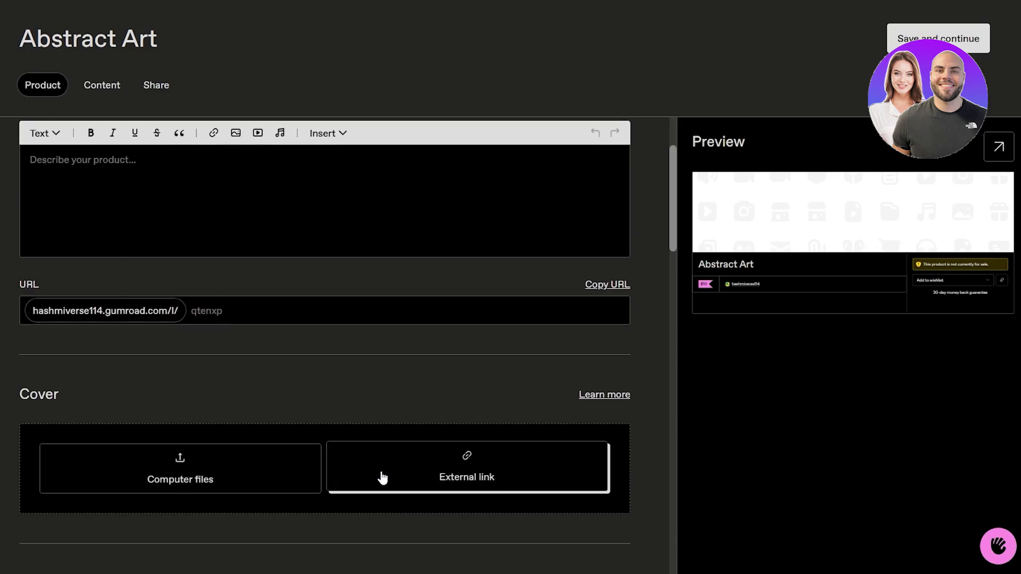
{"action": "left_click", "coordinate": [240, 484]}
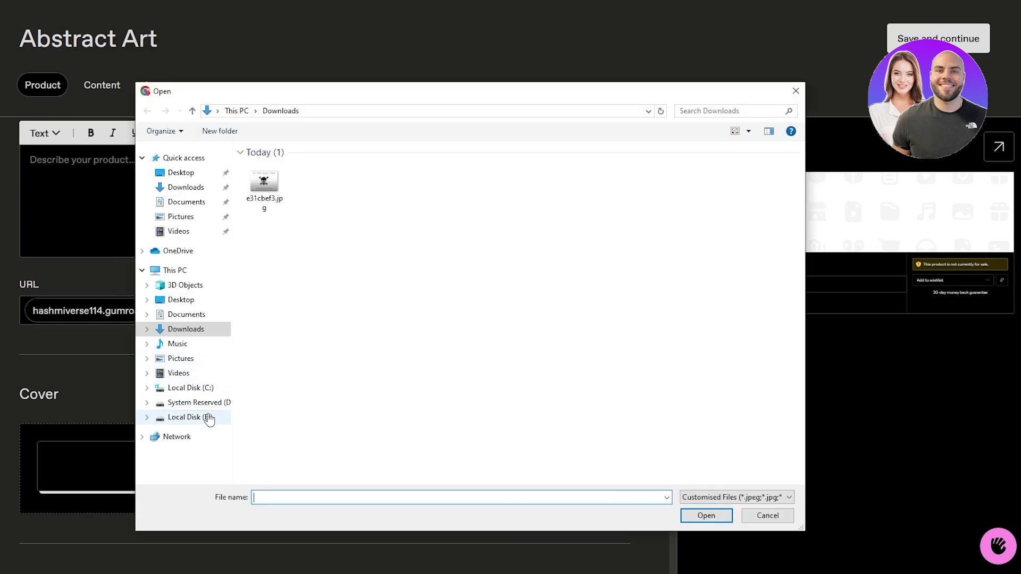
{"action": "left_click", "coordinate": [189, 417]}
{"action": "key", "text": "Escape"}
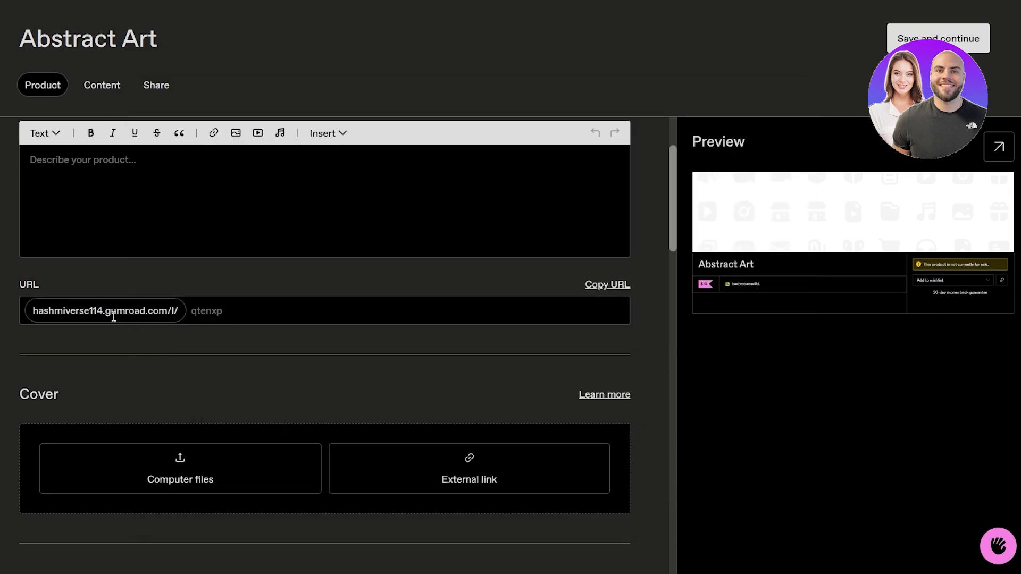
{"action": "scroll", "coordinate": [187, 416], "scroll_direction": "down", "scroll_amount": 10}
{"action": "scroll", "coordinate": [132, 382], "scroll_direction": "up", "scroll_amount": 8}
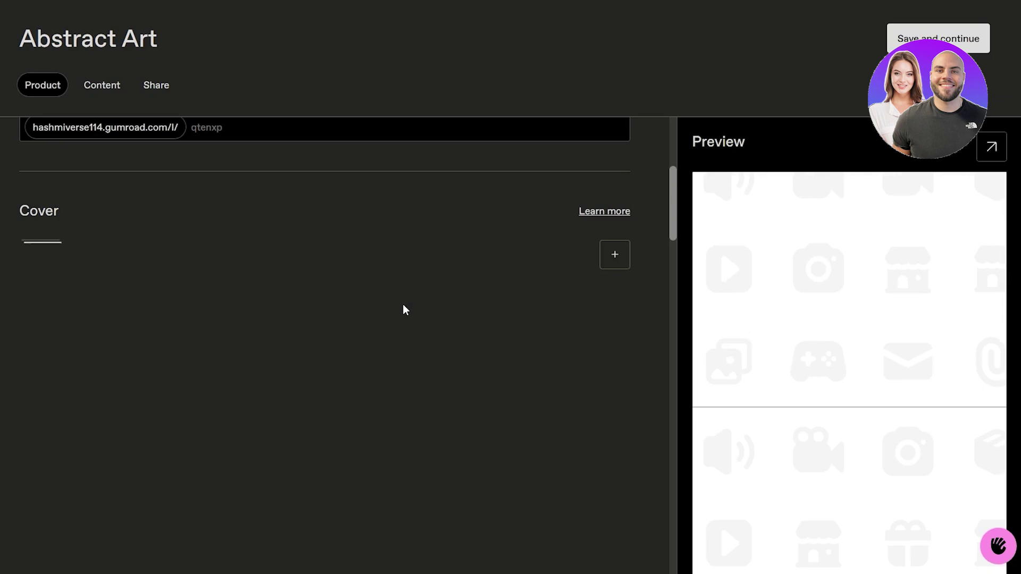
Set the product's call to action to Buy this.
{"action": "scroll", "coordinate": [372, 339], "scroll_direction": "down", "scroll_amount": 4}
{"action": "scroll", "coordinate": [372, 340], "scroll_direction": "down", "scroll_amount": 5}
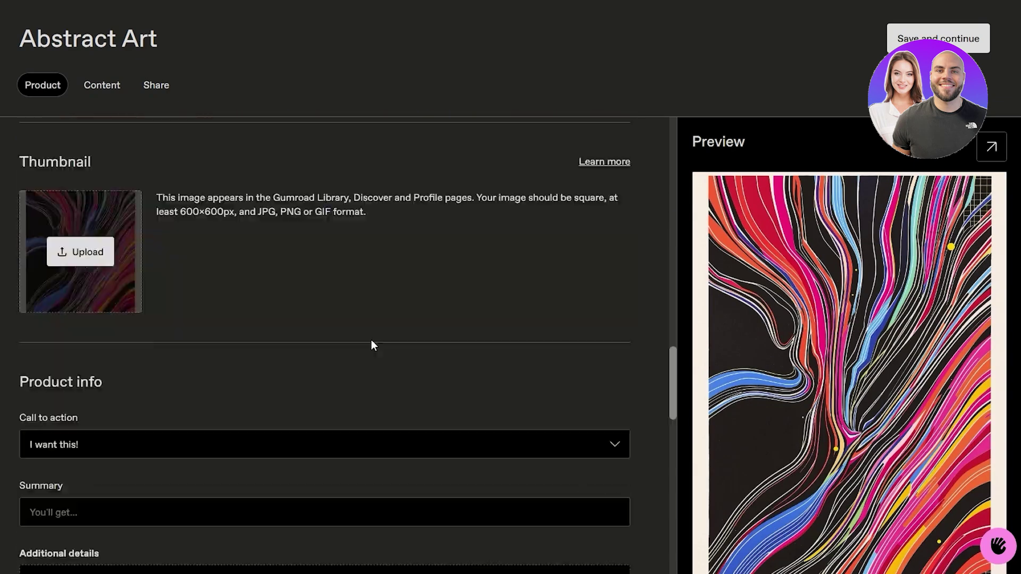
{"action": "scroll", "coordinate": [246, 294], "scroll_direction": "down", "scroll_amount": 5}
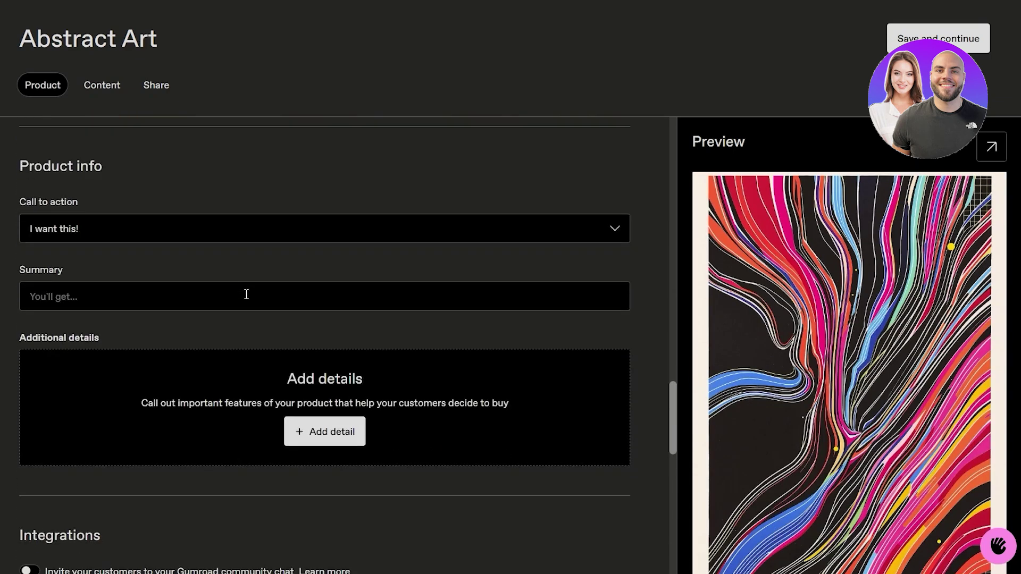
{"action": "left_click", "coordinate": [33, 229]}
{"action": "left_click", "coordinate": [33, 228]}
{"action": "left_click", "coordinate": [56, 230]}
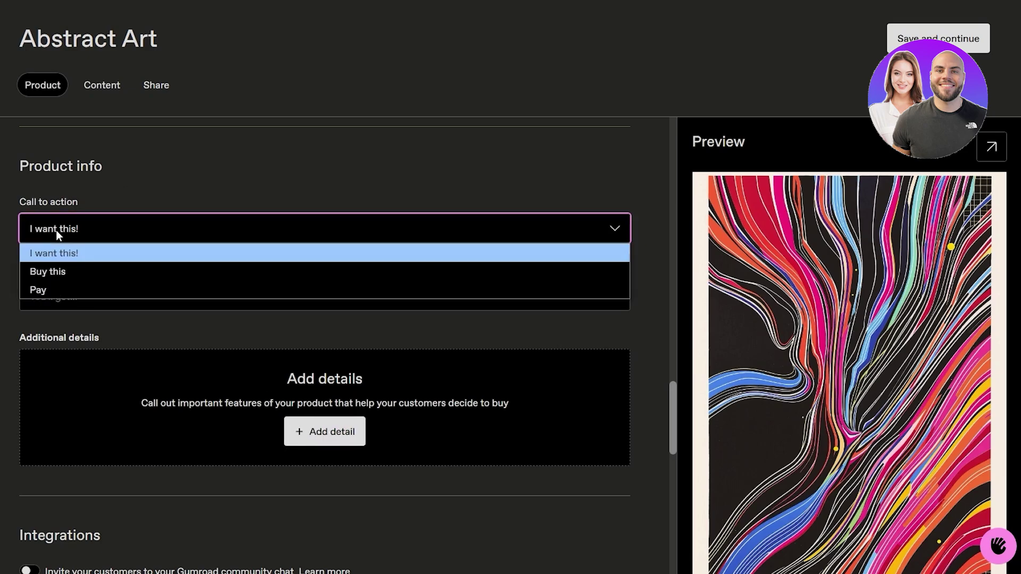
{"action": "left_click", "coordinate": [68, 272]}
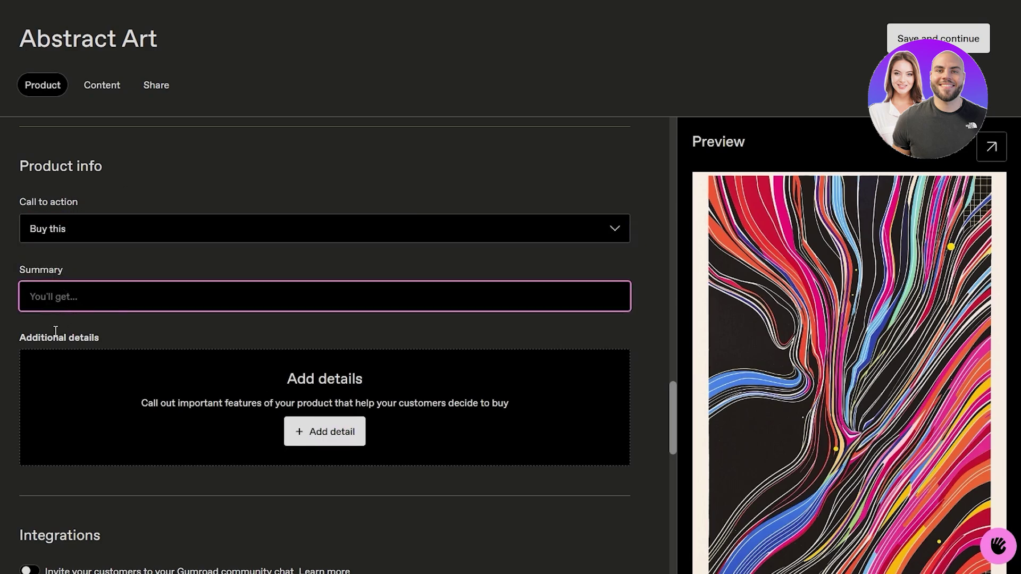
Preview the second, third and fourth uploaded cover images.
{"action": "scroll", "coordinate": [53, 329], "scroll_direction": "down", "scroll_amount": 5}
{"action": "scroll", "coordinate": [62, 310], "scroll_direction": "up", "scroll_amount": 10}
{"action": "scroll", "coordinate": [787, 308], "scroll_direction": "down", "scroll_amount": 6}
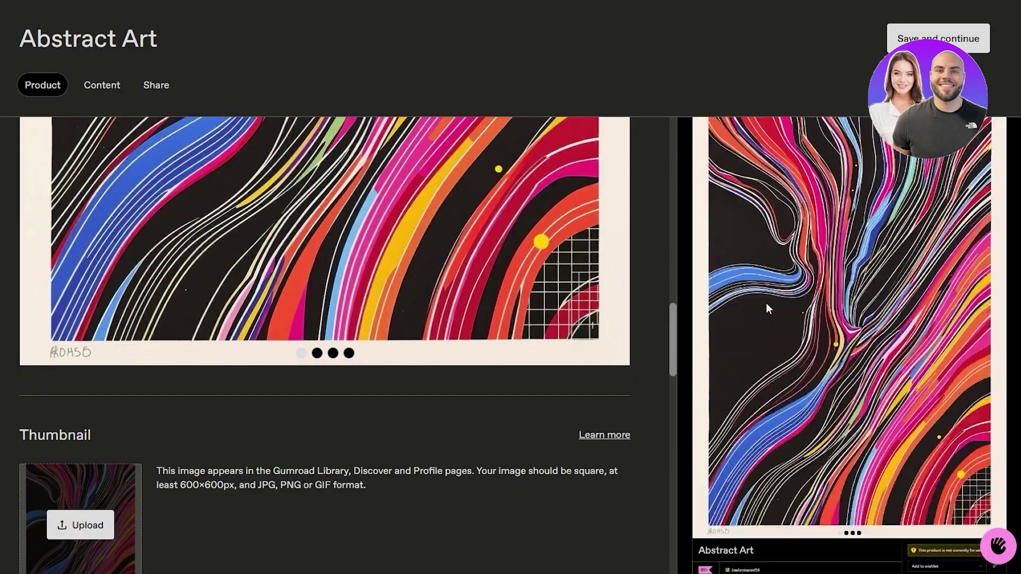
{"action": "scroll", "coordinate": [787, 319], "scroll_direction": "up", "scroll_amount": 6}
{"action": "scroll", "coordinate": [326, 335], "scroll_direction": "up", "scroll_amount": 8}
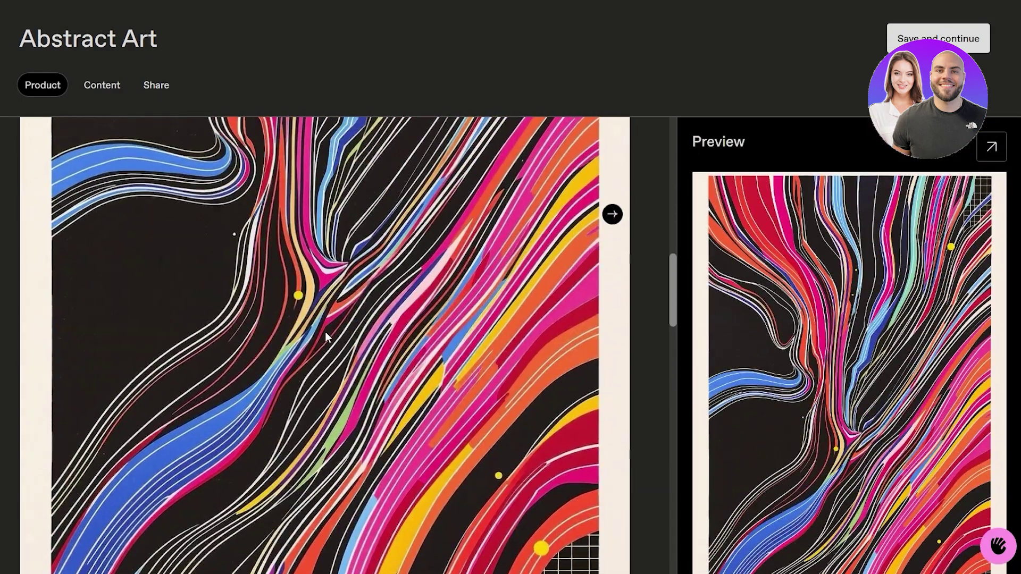
{"action": "left_click", "coordinate": [107, 208]}
{"action": "left_click", "coordinate": [131, 208]}
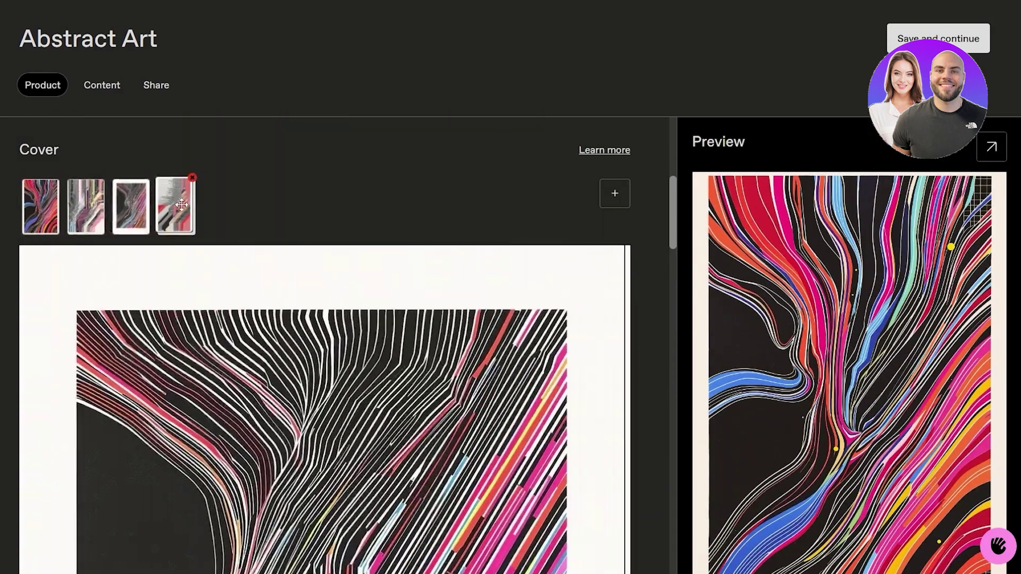
{"action": "left_click", "coordinate": [177, 208]}
{"action": "scroll", "coordinate": [100, 125], "scroll_direction": "up", "scroll_amount": 7}
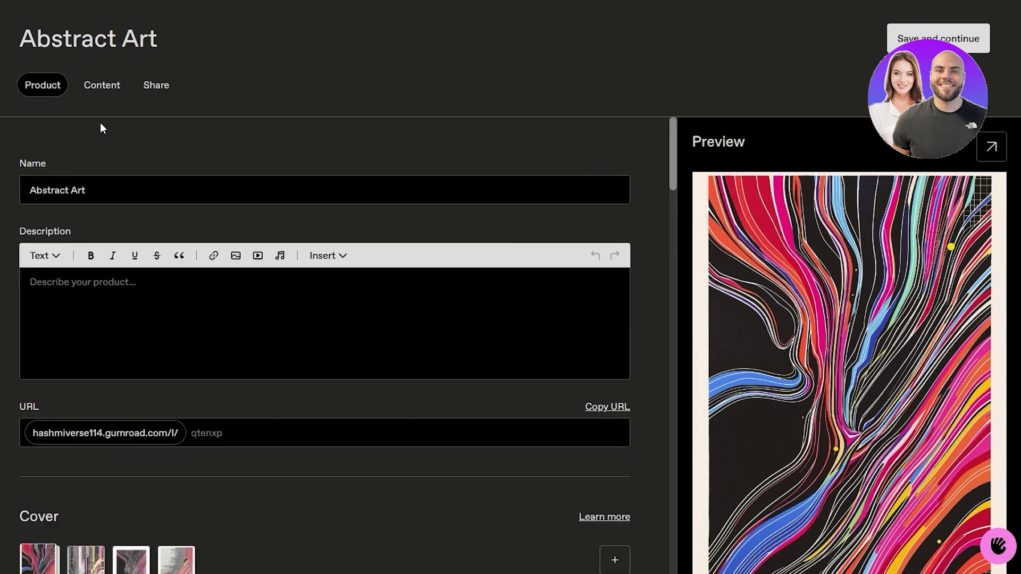
Glance at the Content tab, then review the rest of the product's settings.
{"action": "left_click", "coordinate": [114, 90]}
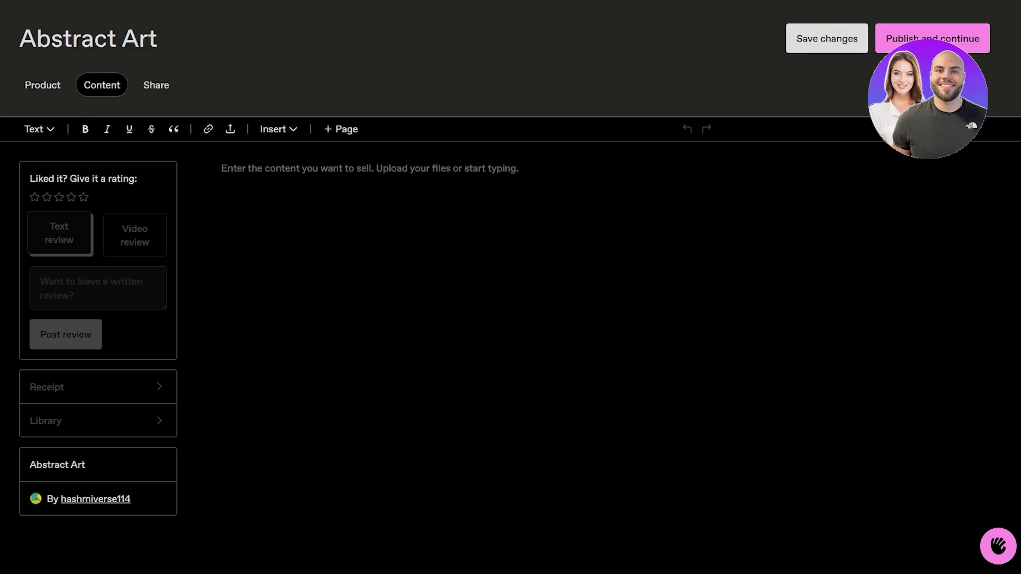
{"action": "left_click", "coordinate": [43, 85]}
{"action": "scroll", "coordinate": [317, 409], "scroll_direction": "down", "scroll_amount": 10}
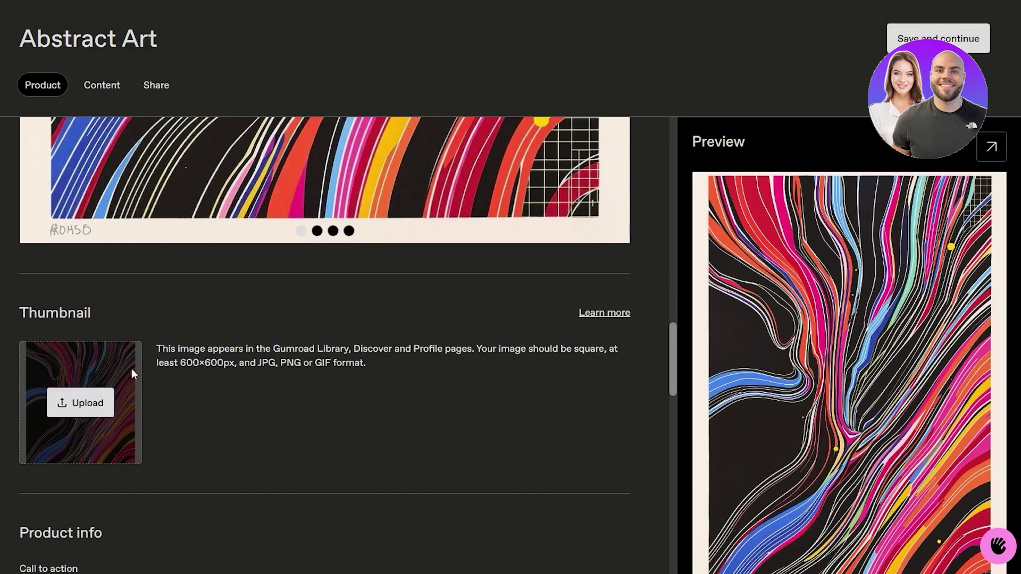
{"action": "scroll", "coordinate": [334, 334], "scroll_direction": "down", "scroll_amount": 7}
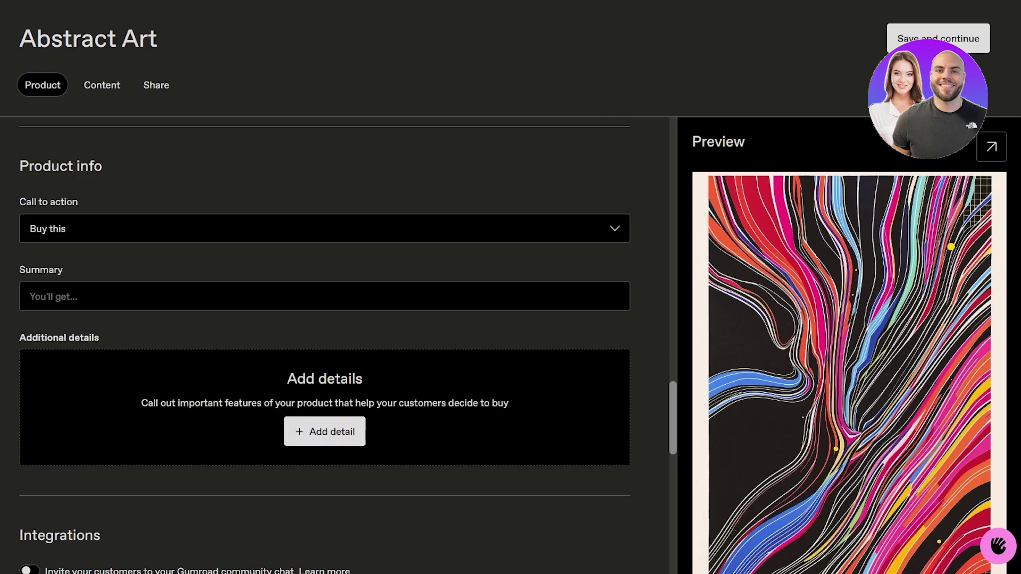
{"action": "scroll", "coordinate": [41, 316], "scroll_direction": "down", "scroll_amount": 5}
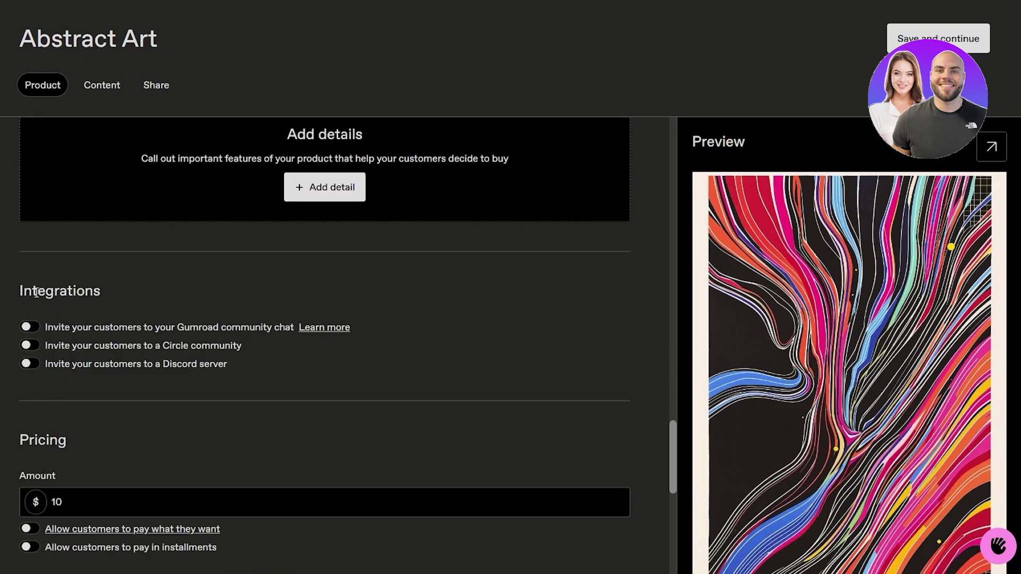
{"action": "left_click_drag", "start_coordinate": [21, 291], "coordinate": [109, 296]}
{"action": "scroll", "coordinate": [85, 356], "scroll_direction": "down", "scroll_amount": 3}
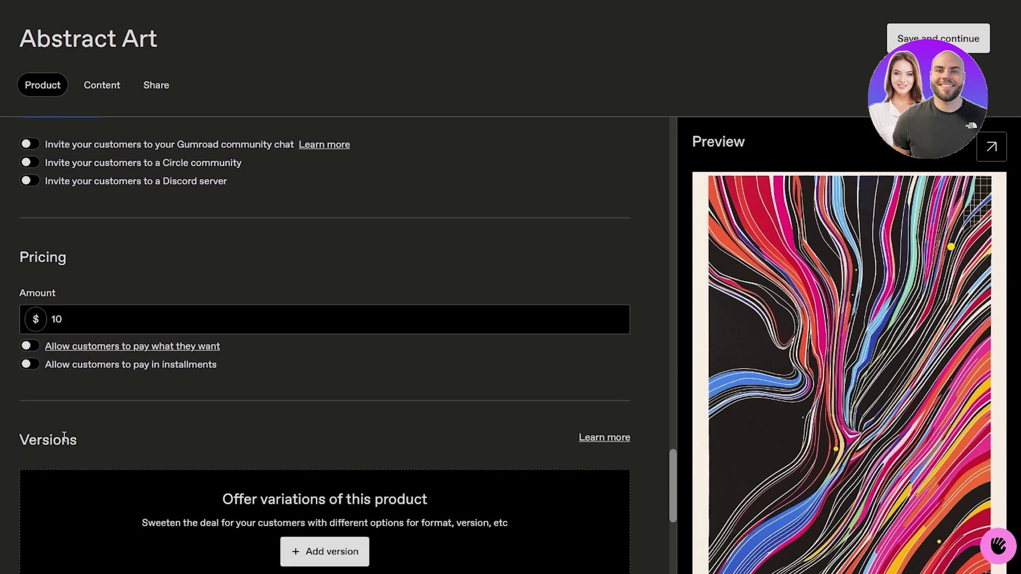
{"action": "scroll", "coordinate": [77, 399], "scroll_direction": "down", "scroll_amount": 5}
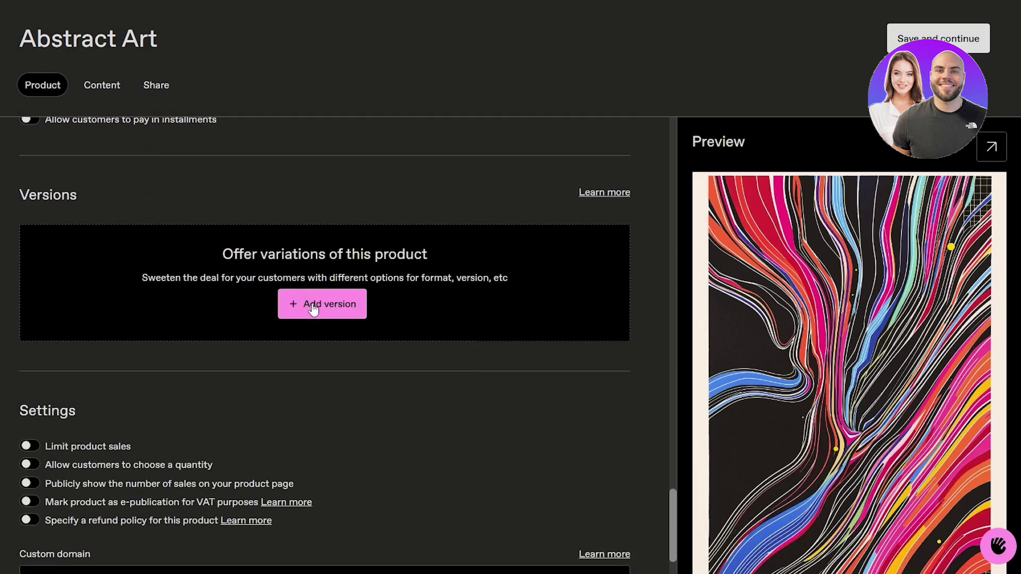
{"action": "scroll", "coordinate": [244, 367], "scroll_direction": "down", "scroll_amount": 2}
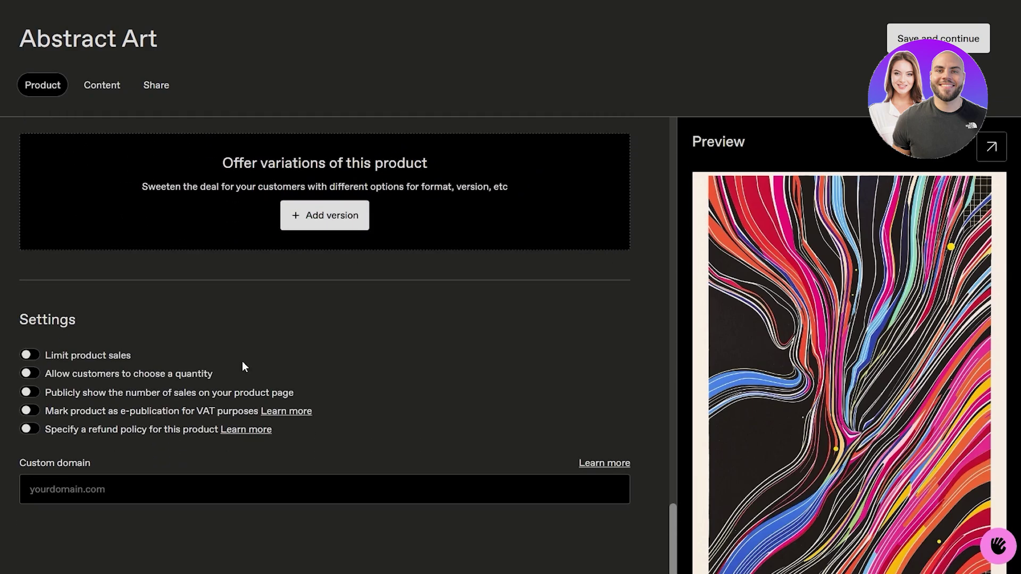
Save the product and begin uploading content files from the computer.
{"action": "left_click", "coordinate": [893, 38]}
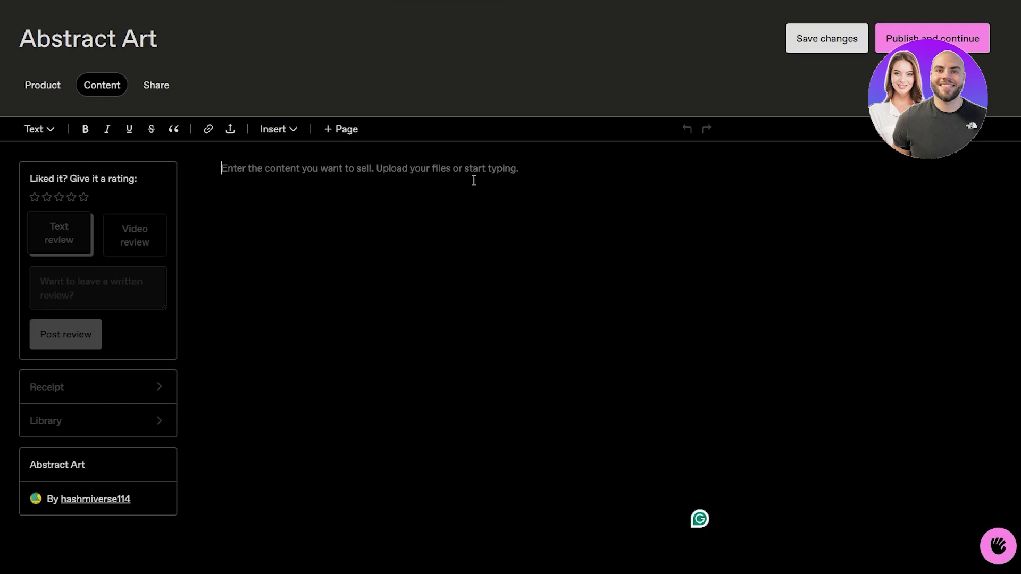
{"action": "left_click", "coordinate": [288, 130]}
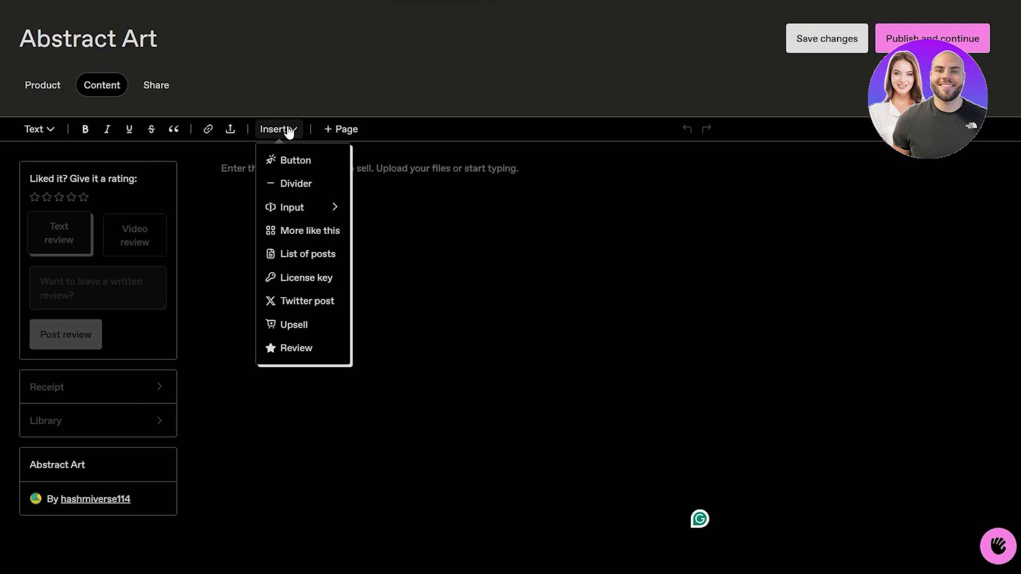
{"action": "left_click", "coordinate": [289, 132]}
{"action": "left_click", "coordinate": [231, 129]}
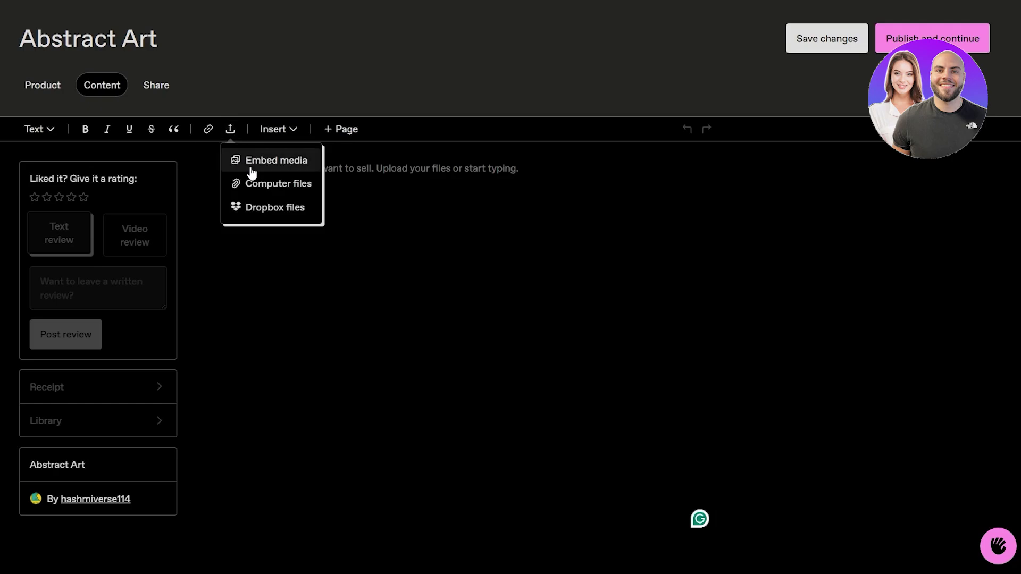
{"action": "left_click", "coordinate": [270, 190]}
Upload the abstract art images and name their folder 'Abstract Art'.
{"action": "left_click", "coordinate": [416, 255]}
{"action": "left_click", "coordinate": [465, 255], "text": "ctrl"}
{"action": "left_click", "coordinate": [515, 255], "text": "ctrl"}
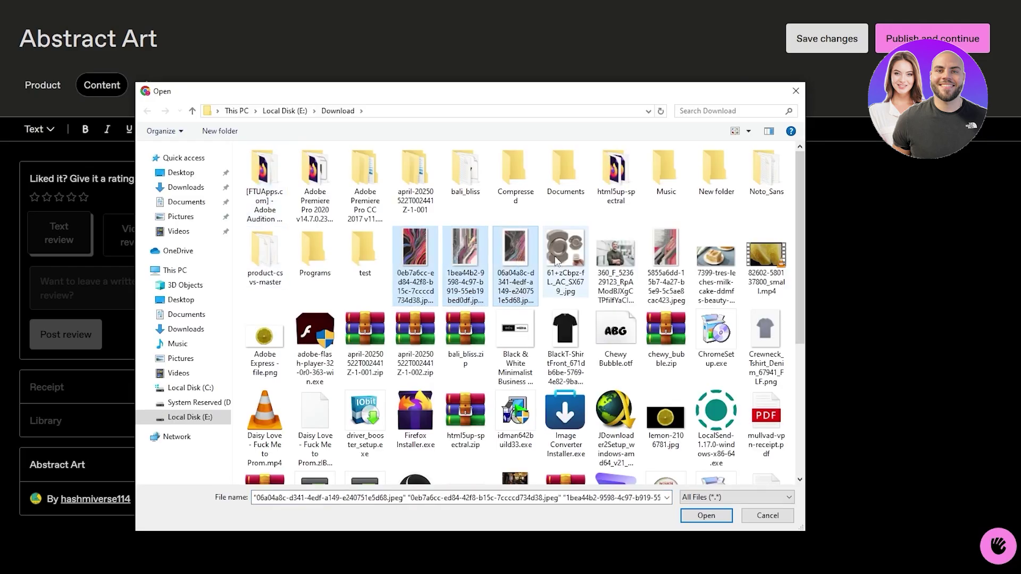
{"action": "key", "text": "Return"}
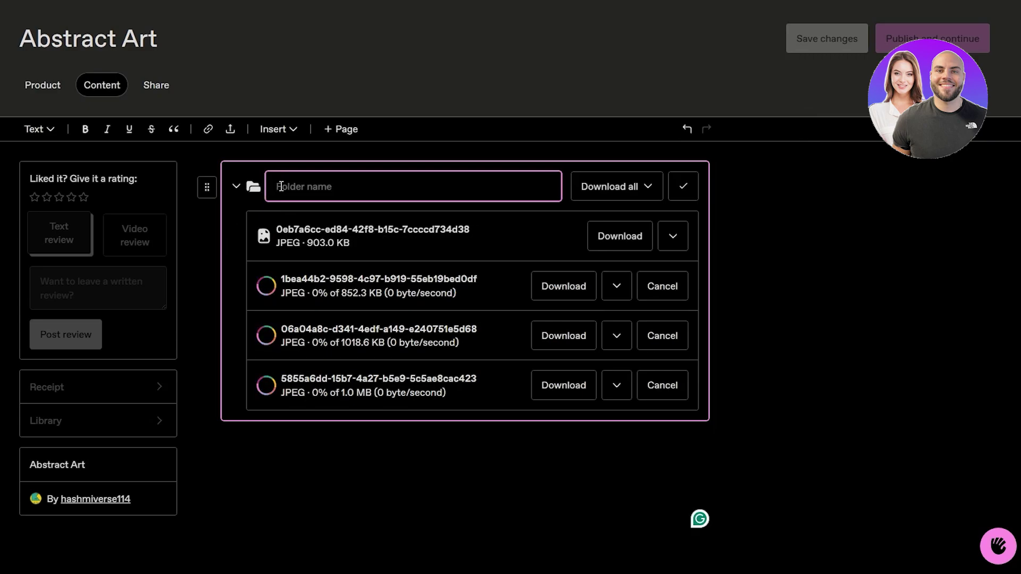
{"action": "type", "text": "Ab"}
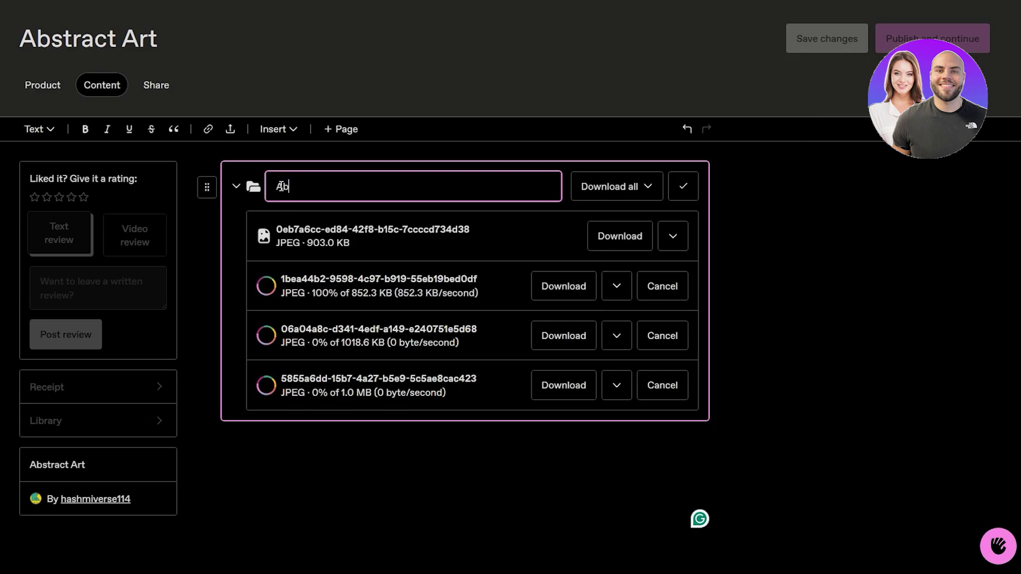
{"action": "type", "text": "stract Art"}
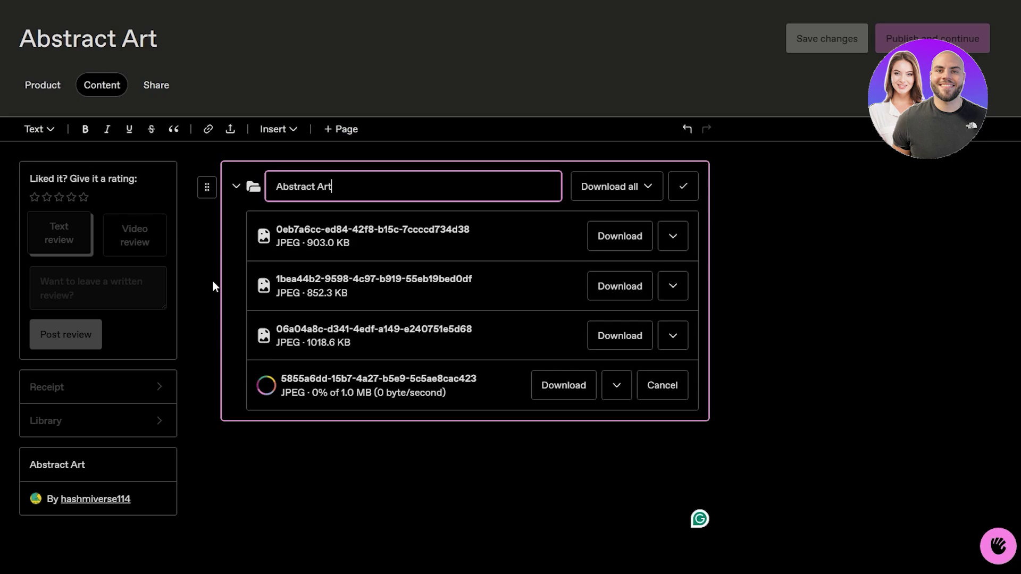
{"action": "left_click", "coordinate": [233, 187]}
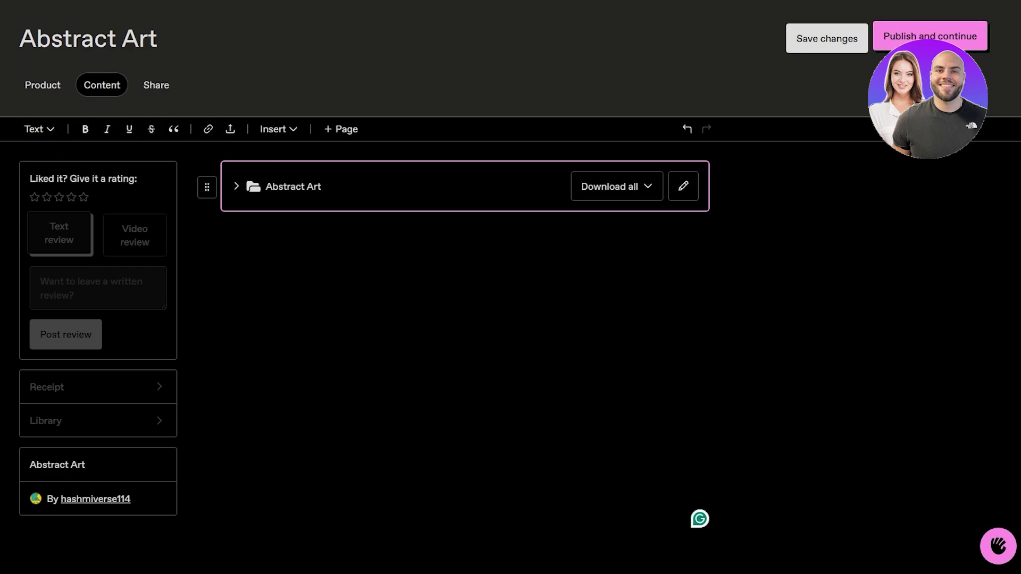
Try publishing Abstract Art and read the email-confirmation error.
{"action": "left_click", "coordinate": [936, 46]}
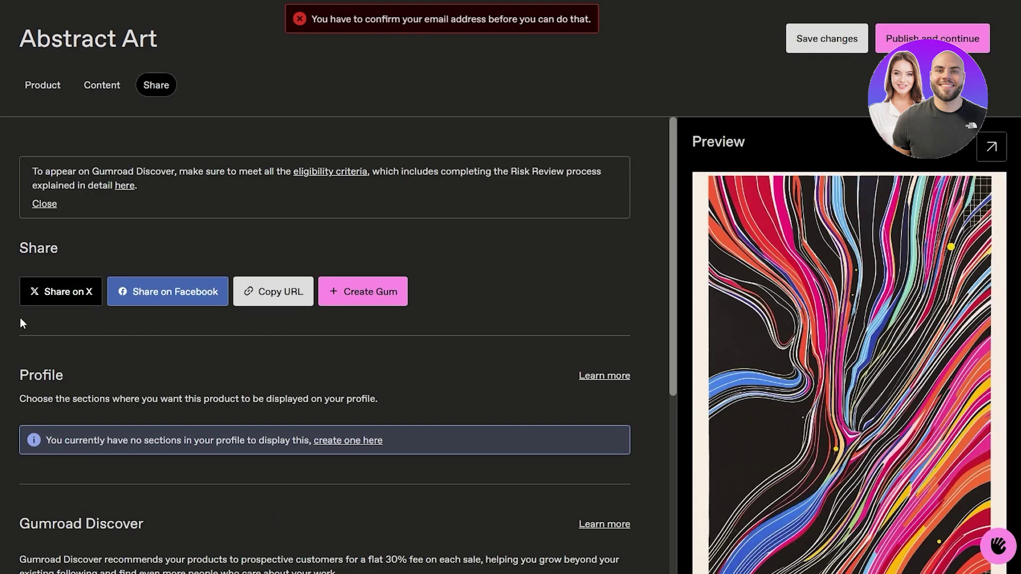
{"action": "scroll", "coordinate": [198, 306], "scroll_direction": "down", "scroll_amount": 2}
{"action": "scroll", "coordinate": [257, 310], "scroll_direction": "up", "scroll_amount": 2}
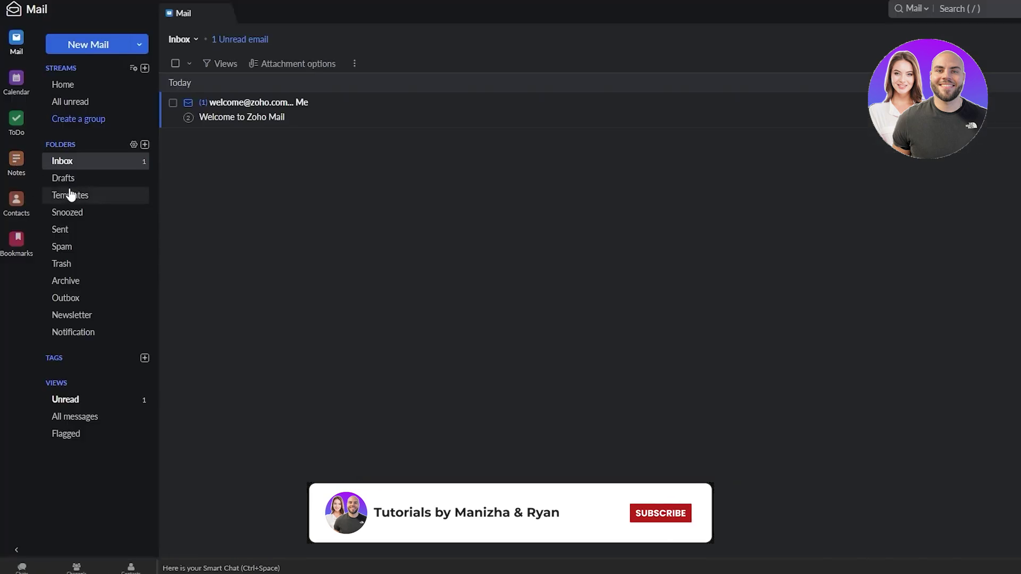
Open Zoho Mail's Notification folder to find Gumroad's confirmation email.
{"action": "left_click", "coordinate": [72, 179]}
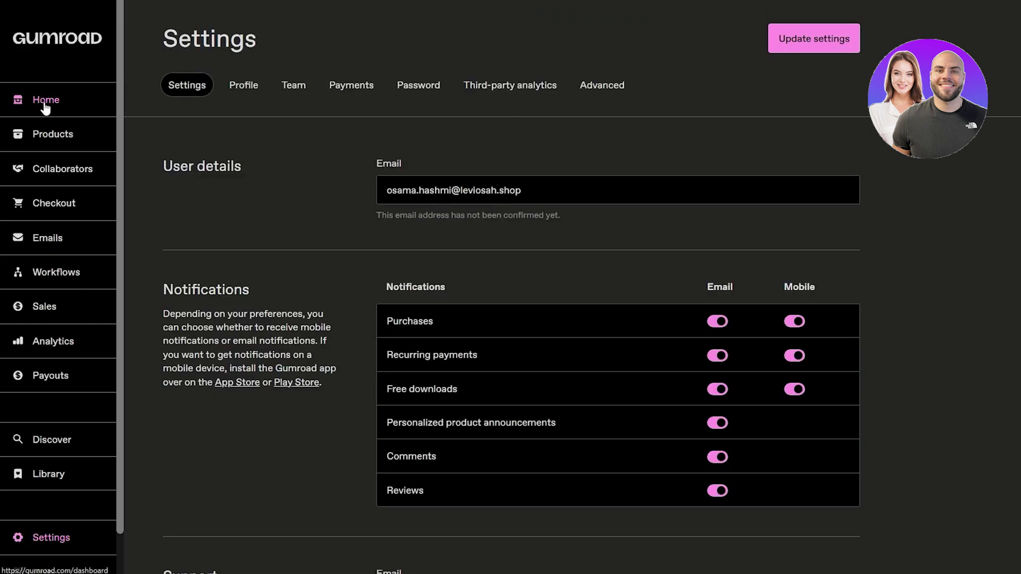
In Products, review the unpublished $10 Abstract Art product, flipping through its page images.
{"action": "left_click", "coordinate": [46, 133]}
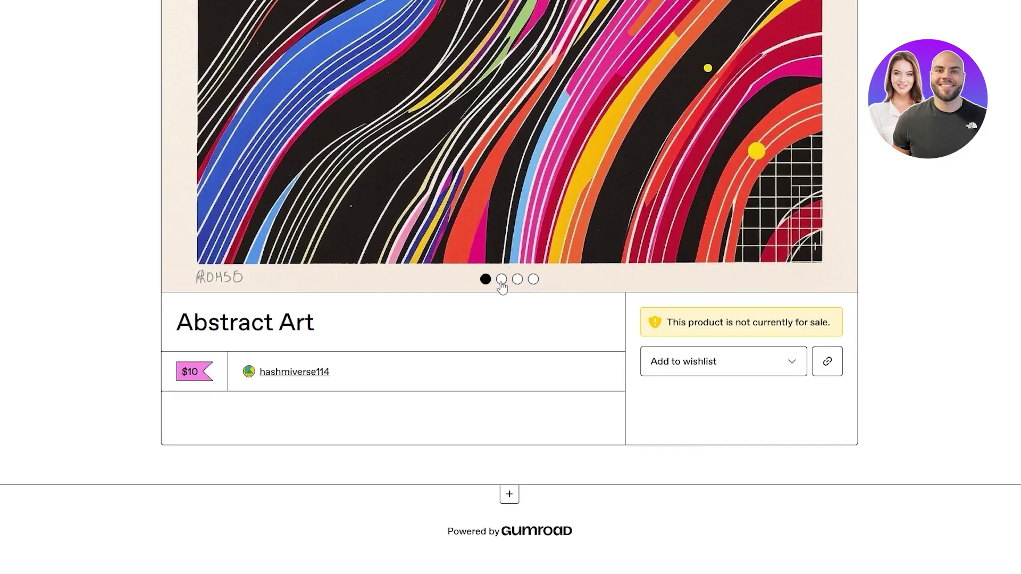
{"action": "left_click", "coordinate": [501, 279]}
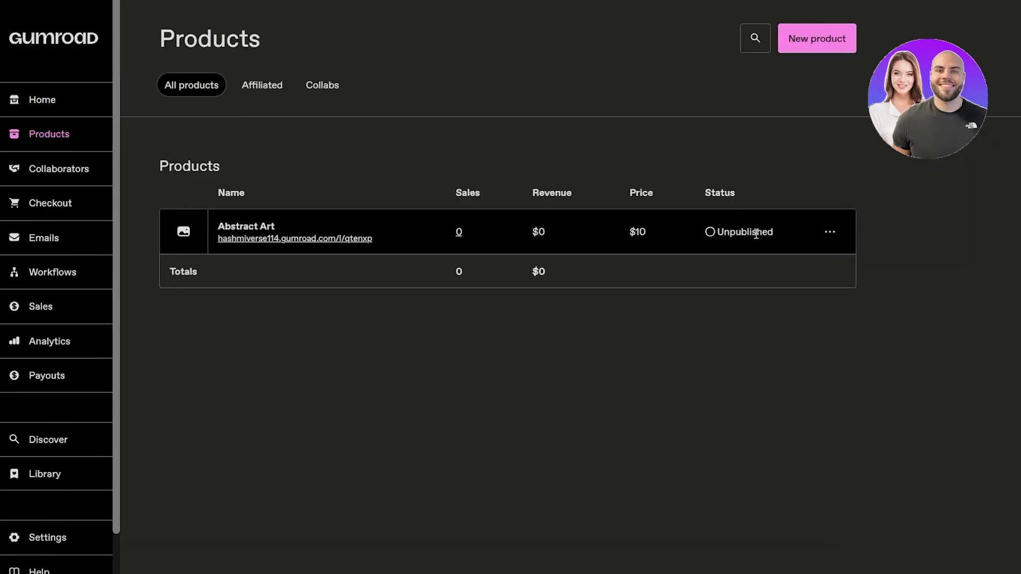
{"action": "left_click", "coordinate": [832, 233]}
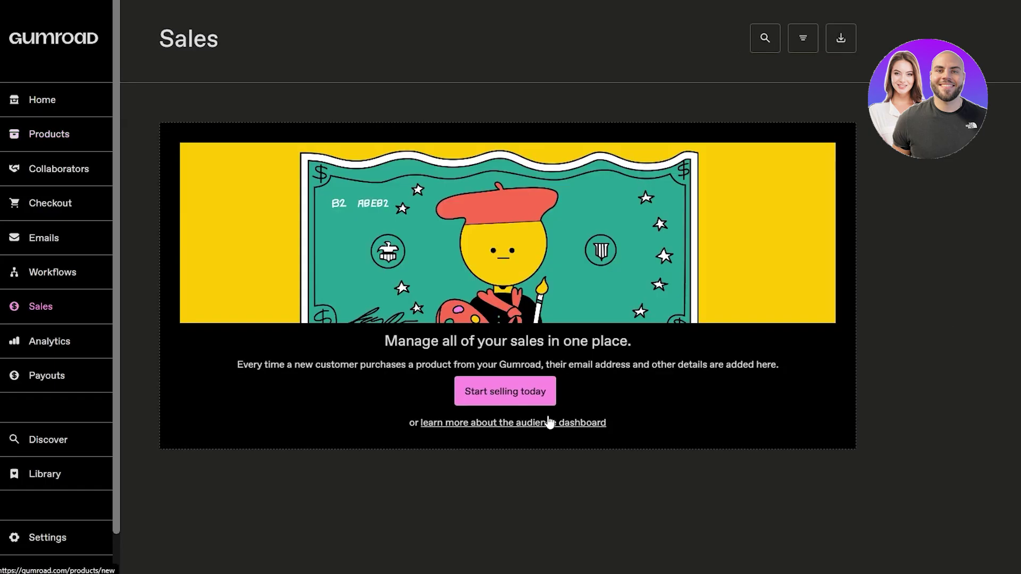
Start a new product named Abstract Art and add a divider to its content.
{"action": "left_click", "coordinate": [549, 423]}
{"action": "left_click", "coordinate": [437, 166]}
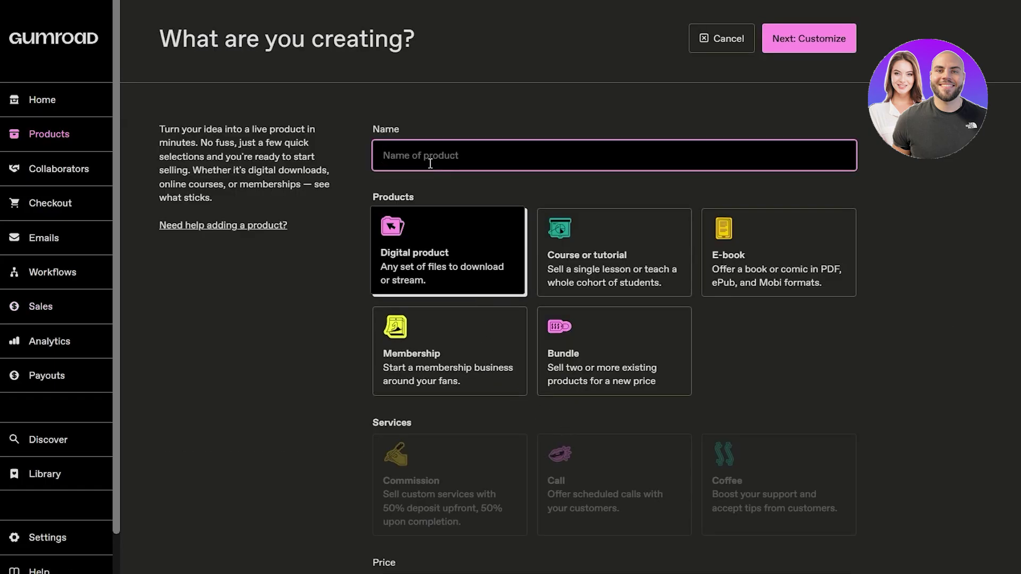
{"action": "type", "text": "A"}
{"action": "type", "text": "b"}
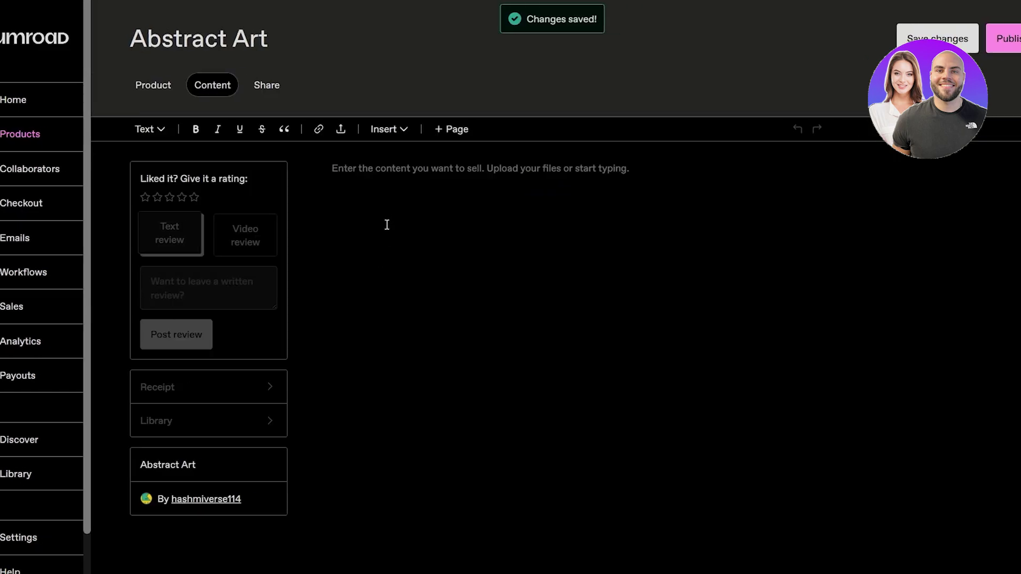
{"action": "left_click", "coordinate": [417, 129]}
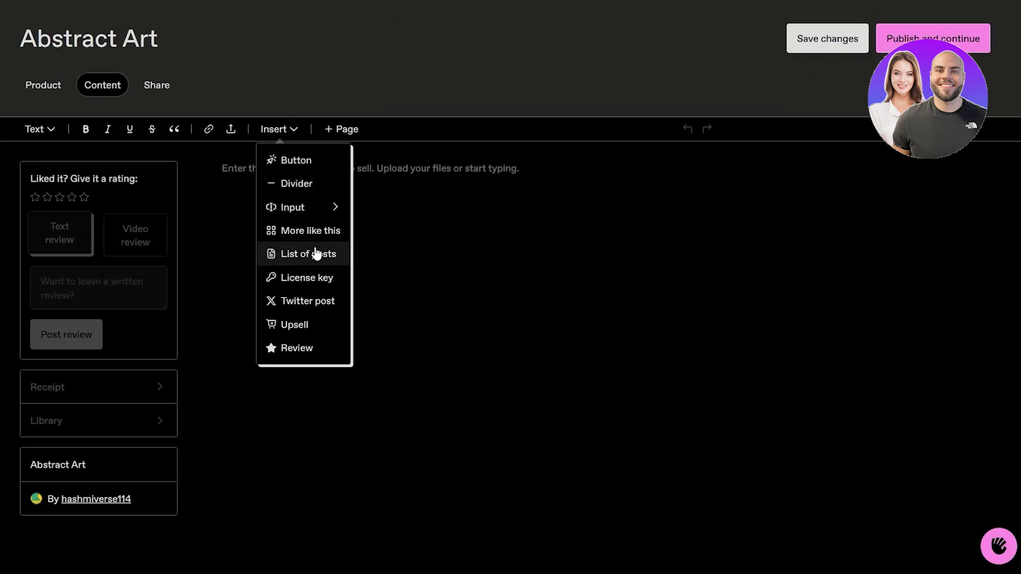
{"action": "left_click", "coordinate": [297, 184]}
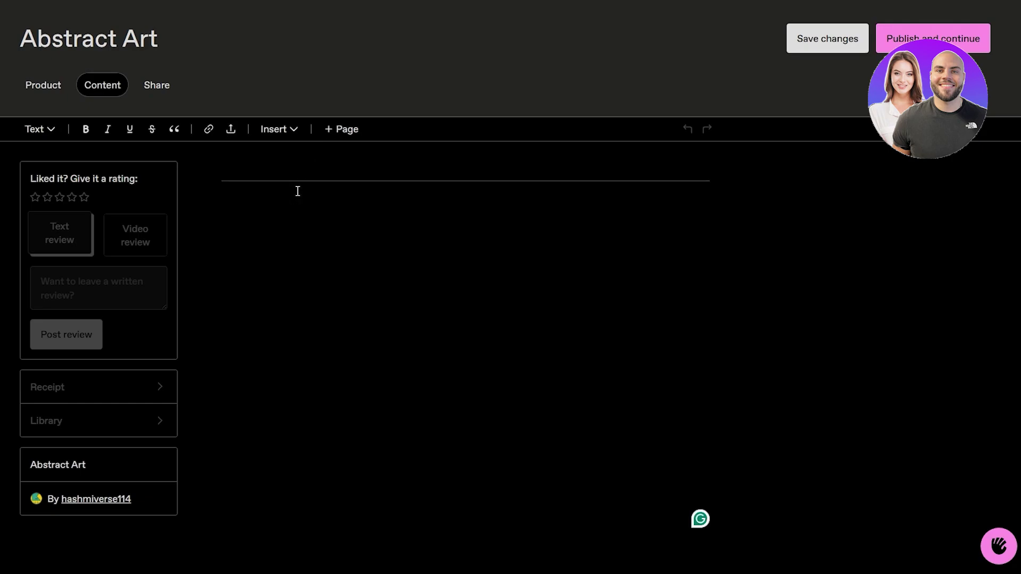
Upload four abstract artwork JPEGs from the computer into a folder named Abstract Art.
{"action": "left_click", "coordinate": [291, 132]}
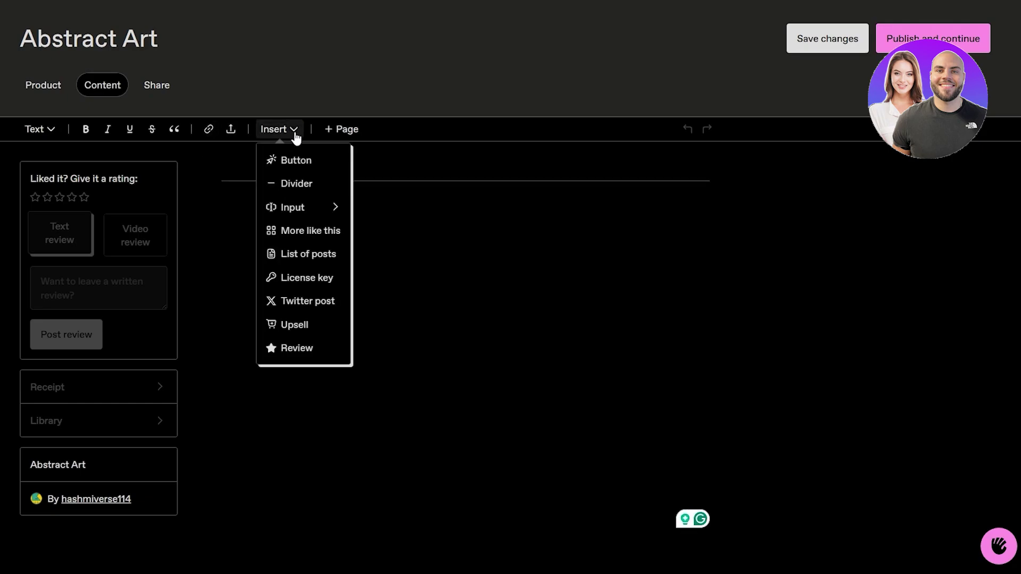
{"action": "left_click", "coordinate": [230, 129]}
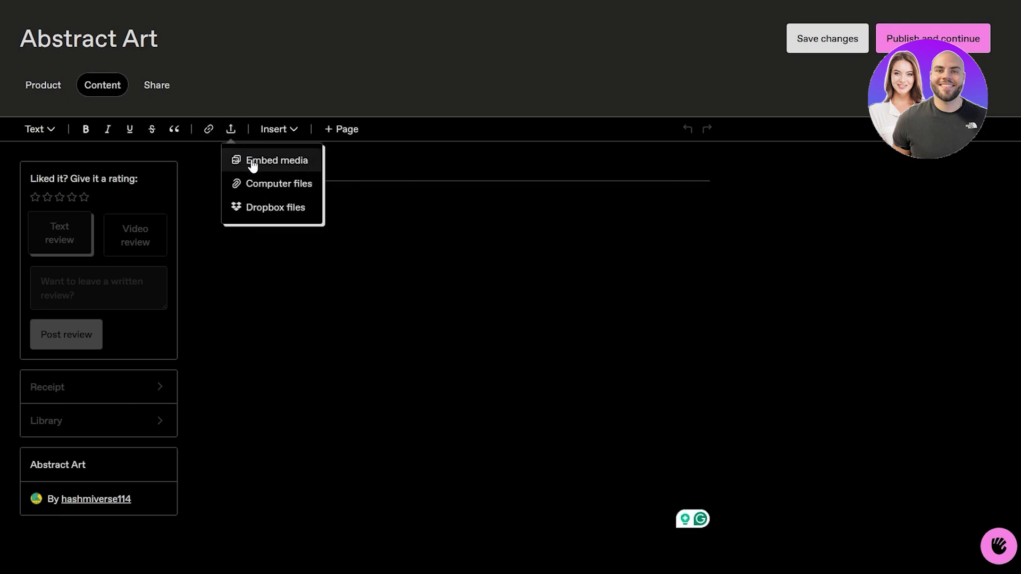
{"action": "left_click", "coordinate": [207, 131]}
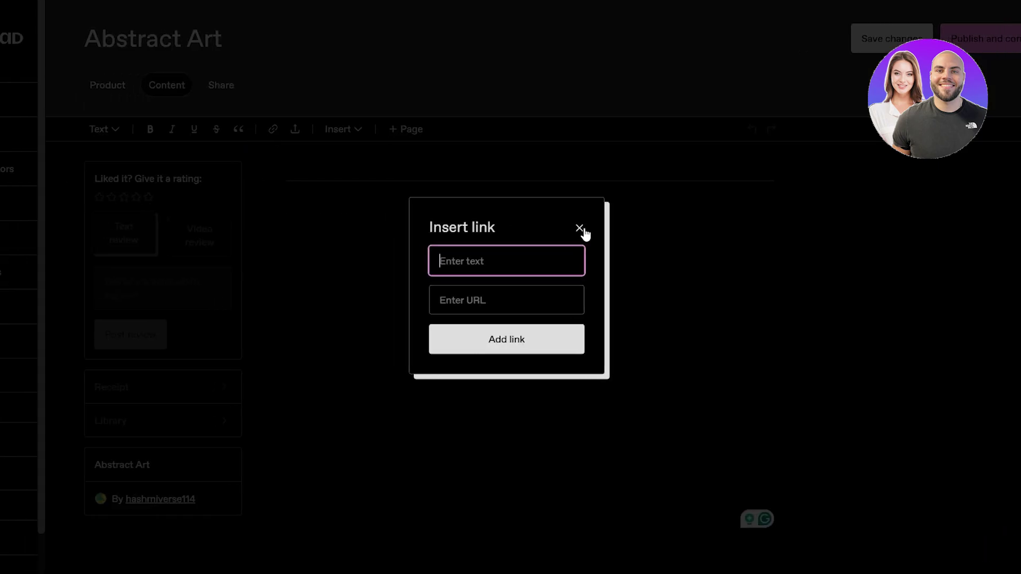
{"action": "left_click", "coordinate": [579, 228]}
{"action": "left_click", "coordinate": [295, 129]}
{"action": "left_click", "coordinate": [319, 175]}
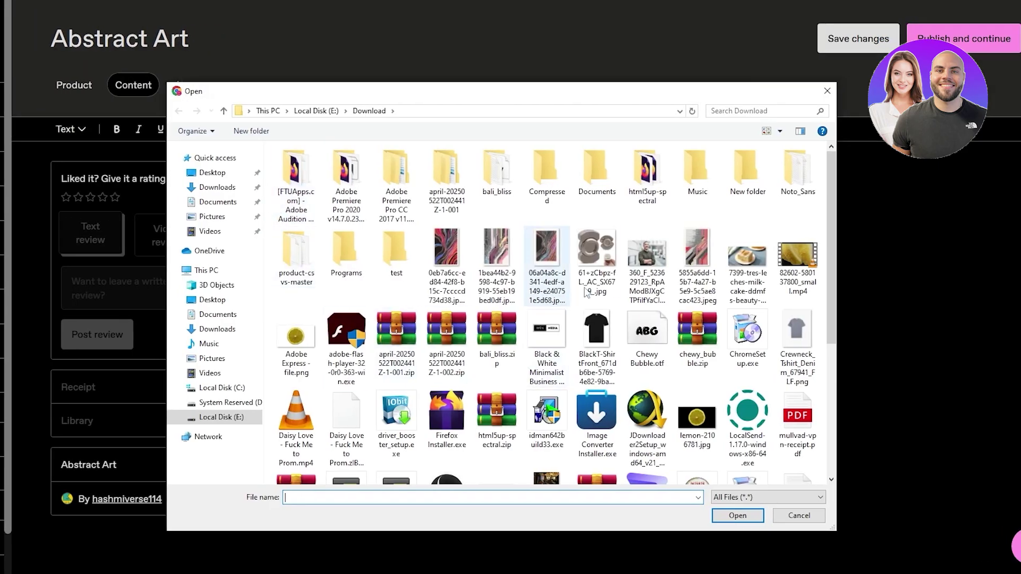
{"action": "left_click", "coordinate": [697, 260]}
{"action": "left_click", "coordinate": [547, 260], "text": "ctrl"}
{"action": "left_click", "coordinate": [496, 260], "text": "ctrl"}
{"action": "left_click", "coordinate": [447, 260], "text": "ctrl"}
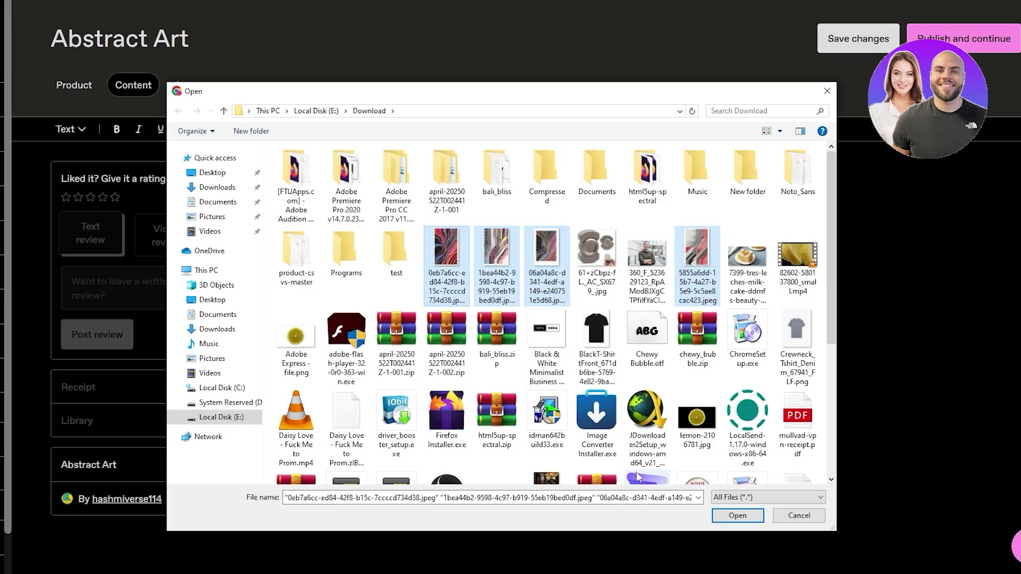
{"action": "left_click", "coordinate": [737, 515]}
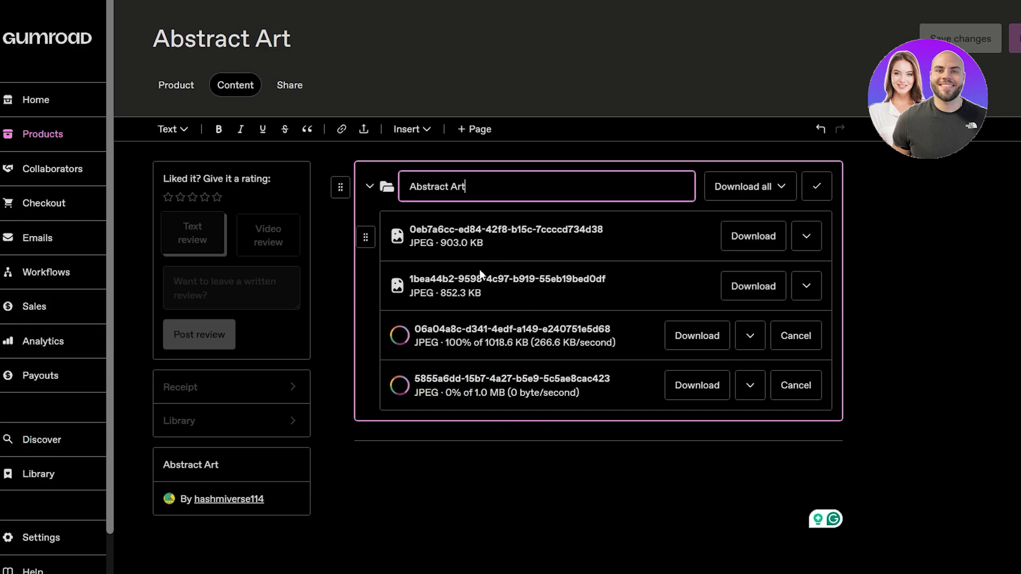
{"action": "key", "text": "Return"}
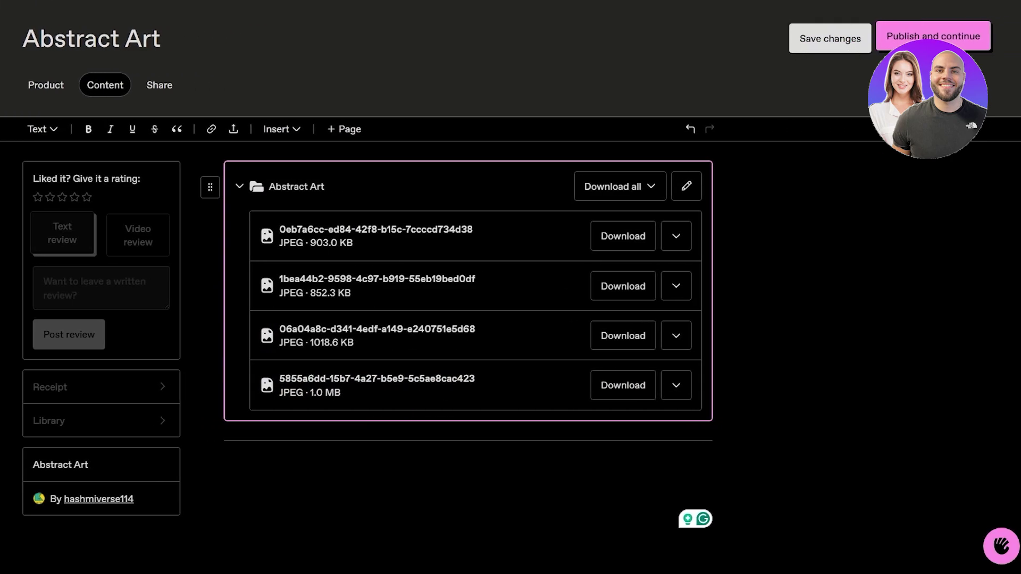
Publish the Abstract Art product.
{"action": "left_click", "coordinate": [933, 36]}
{"action": "scroll", "coordinate": [308, 205], "scroll_direction": "down", "scroll_amount": 5}
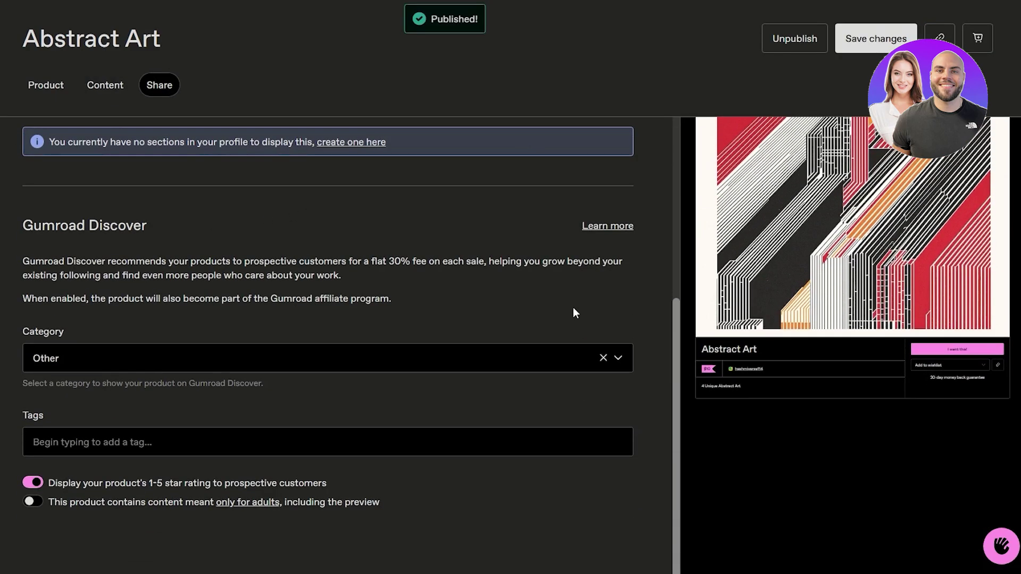
{"action": "left_click_drag", "start_coordinate": [78, 230], "coordinate": [127, 235]}
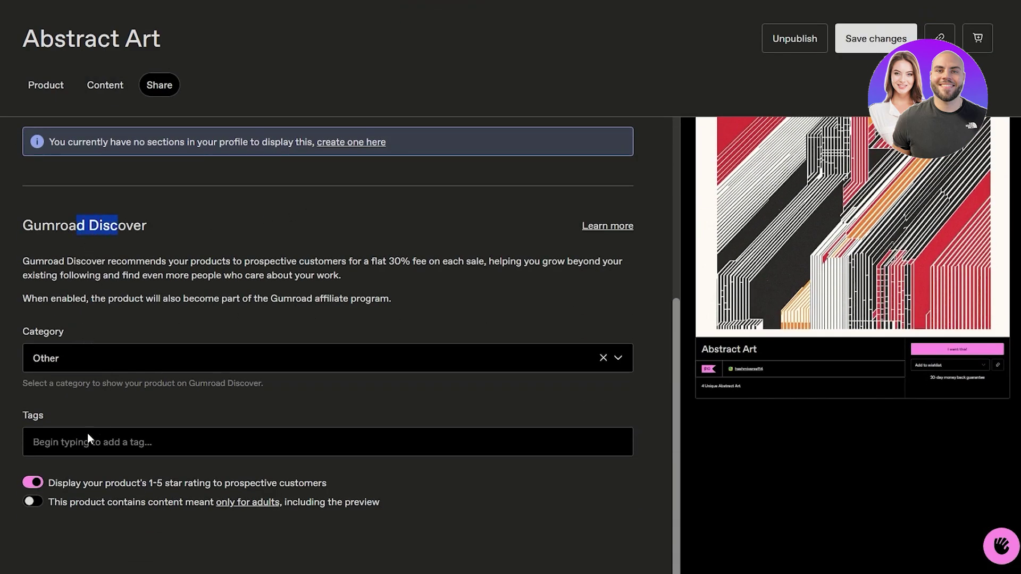
Add Discover tags abstract, abstract art, abstract background, wallpaper and poster, then save.
{"action": "left_click", "coordinate": [134, 448]}
{"action": "type", "text": "Abstract"}
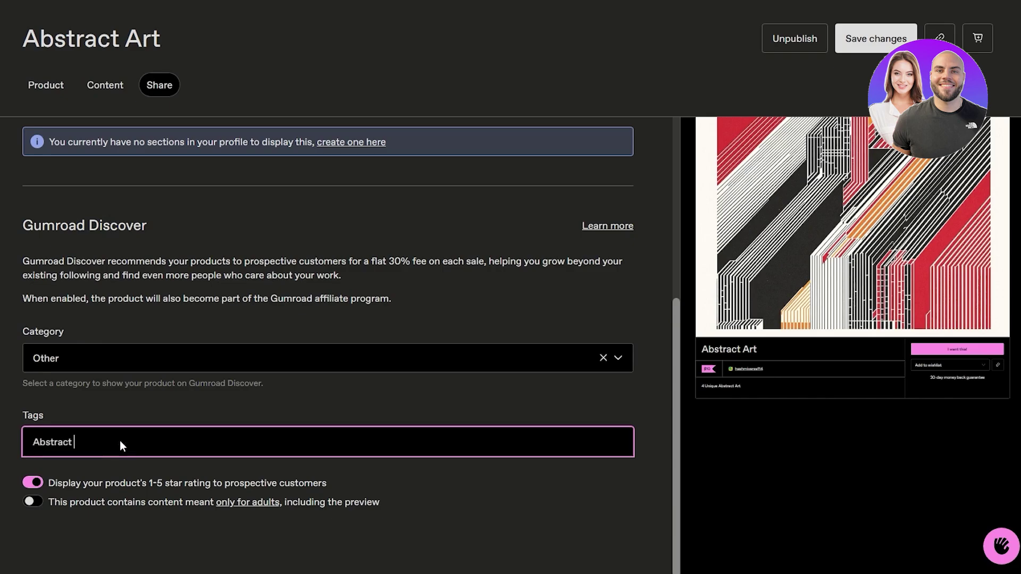
{"action": "left_click", "coordinate": [85, 473]}
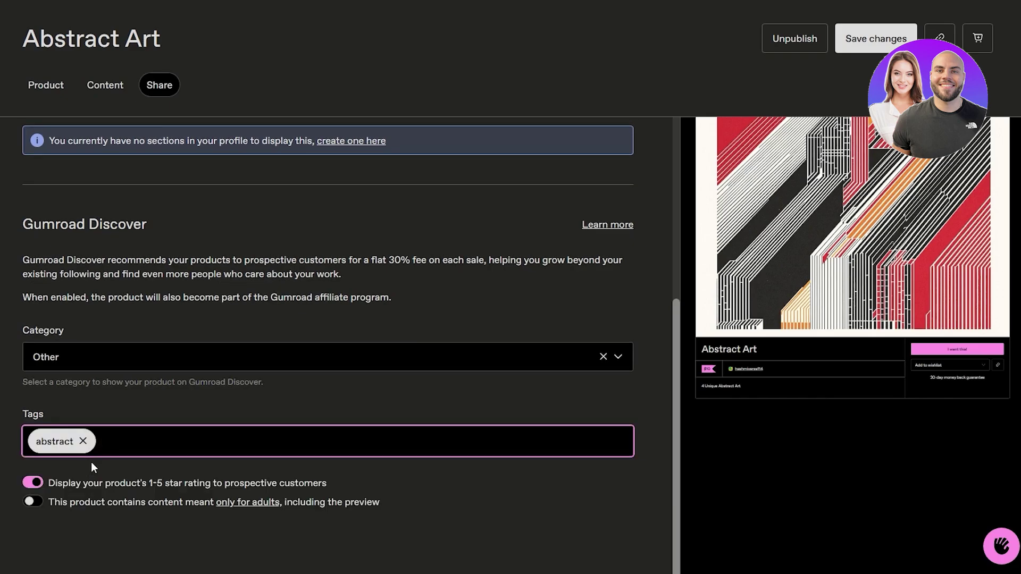
{"action": "type", "text": "Abstract"}
{"action": "left_click", "coordinate": [102, 474]}
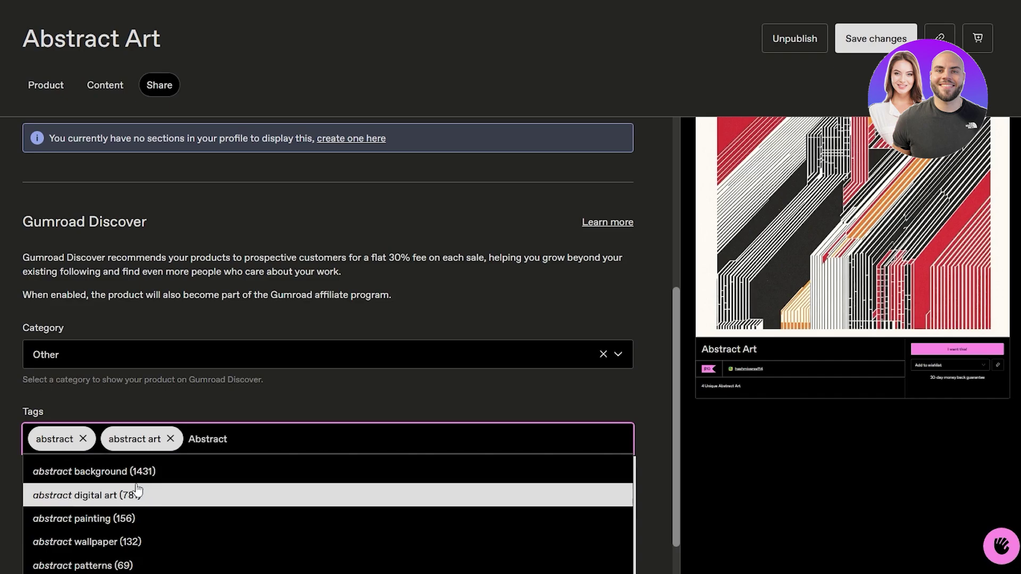
{"action": "left_click", "coordinate": [130, 473]}
{"action": "type", "text": "wallp"}
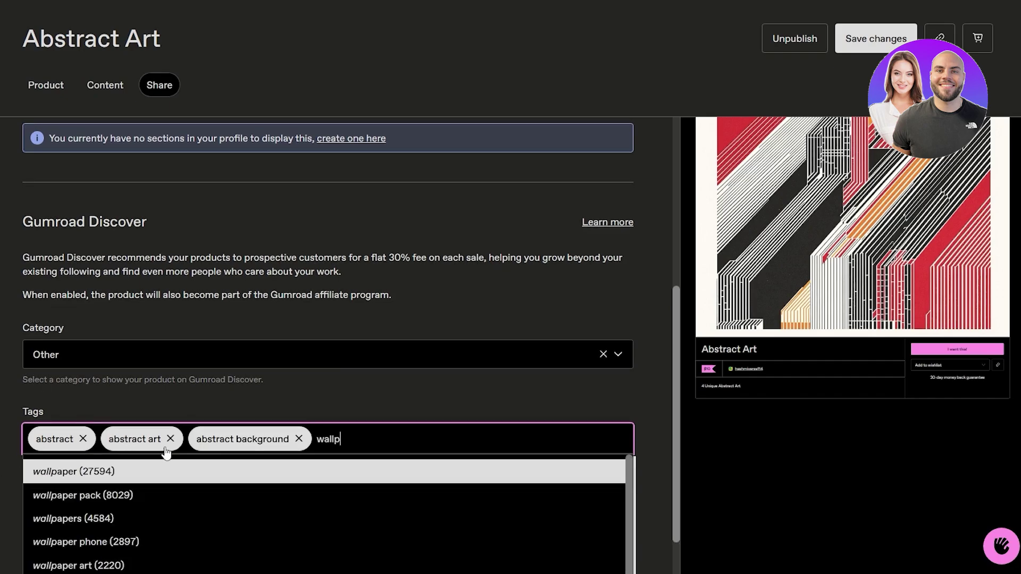
{"action": "left_click", "coordinate": [98, 473]}
{"action": "type", "text": "poster"}
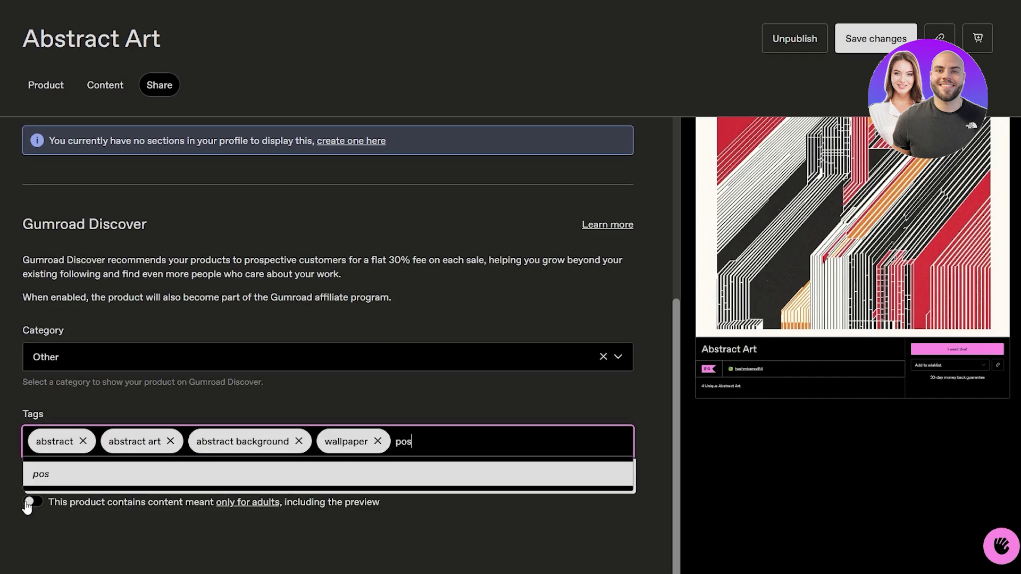
{"action": "left_click", "coordinate": [241, 471]}
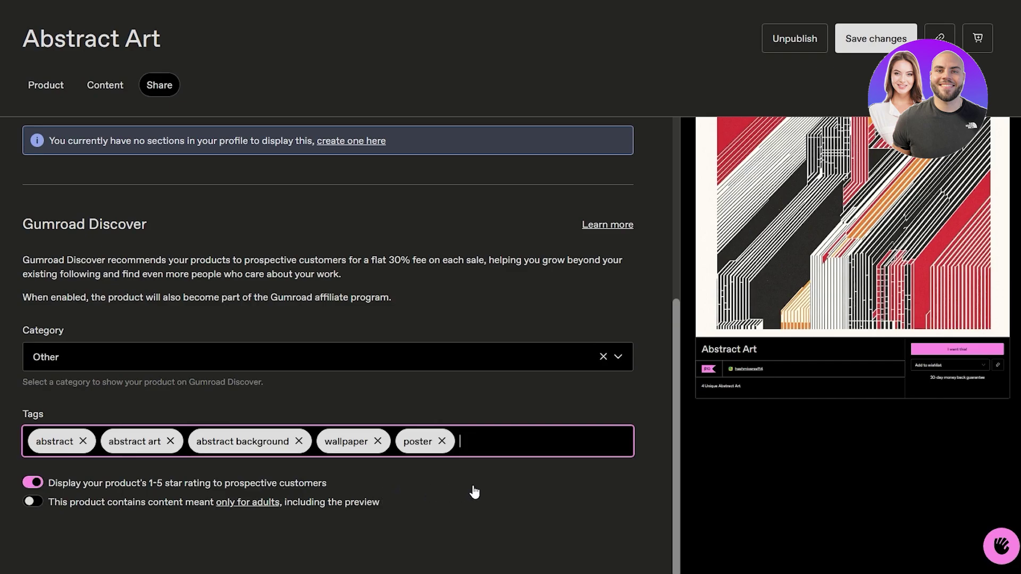
{"action": "scroll", "coordinate": [474, 492], "scroll_direction": "up", "scroll_amount": 6}
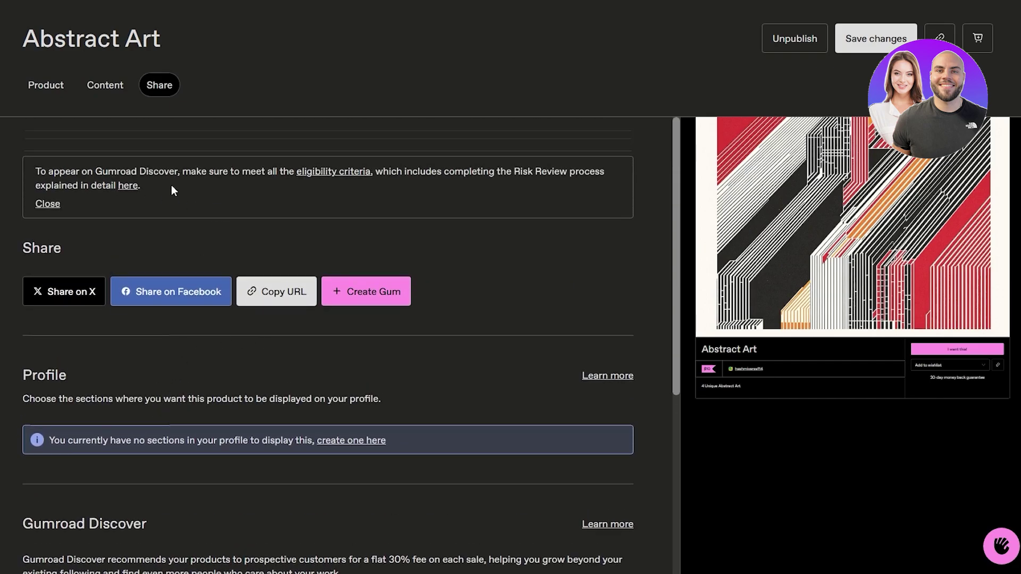
{"action": "scroll", "coordinate": [834, 322], "scroll_direction": "down", "scroll_amount": 5}
{"action": "left_click", "coordinate": [876, 38]}
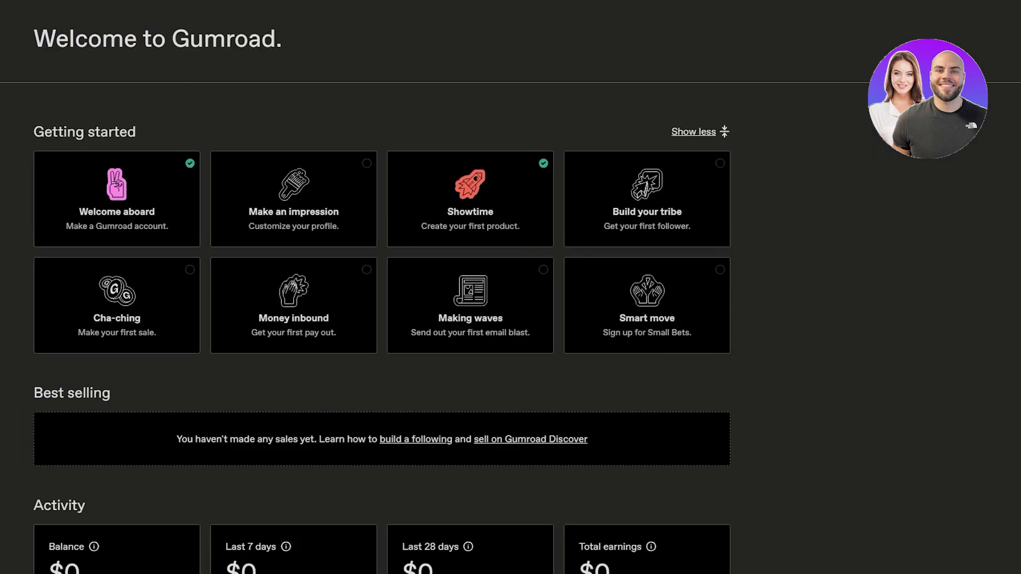
Permanently delete the unpublished Abstract Art duplicate in Products, then return to Home.
{"action": "left_click", "coordinate": [4, 147]}
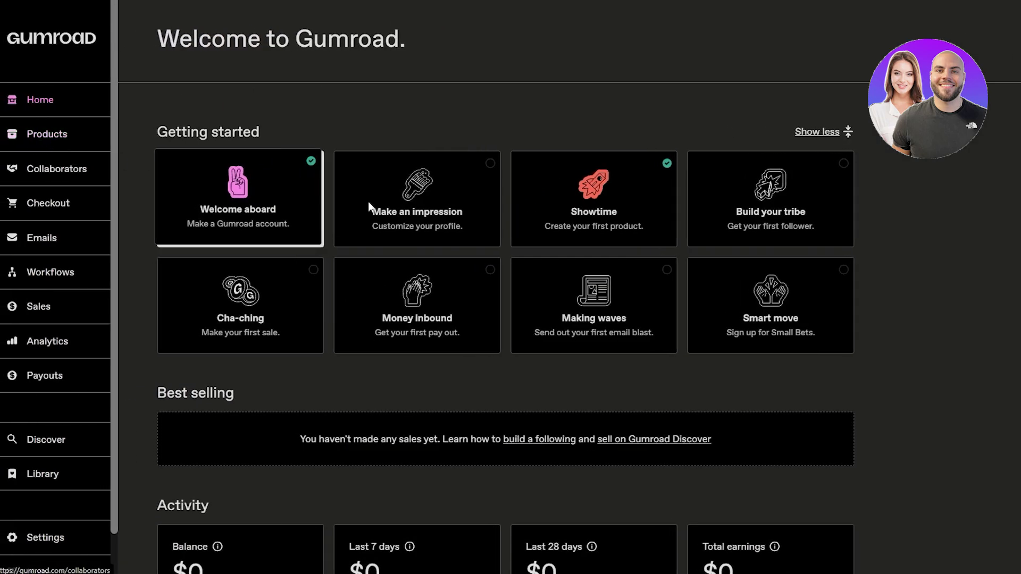
{"action": "left_click", "coordinate": [827, 277]}
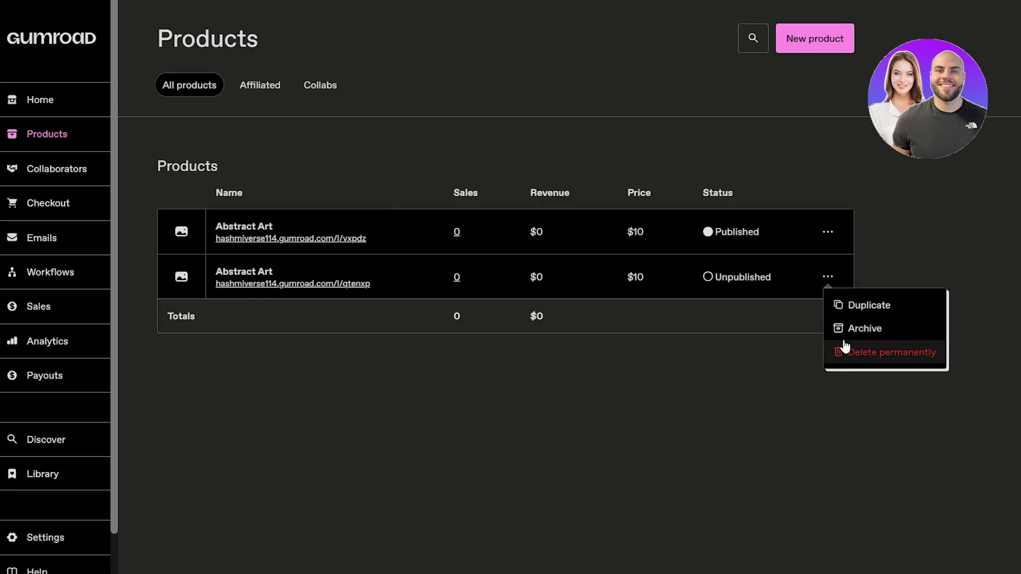
{"action": "left_click", "coordinate": [846, 349]}
{"action": "key", "text": "Return"}
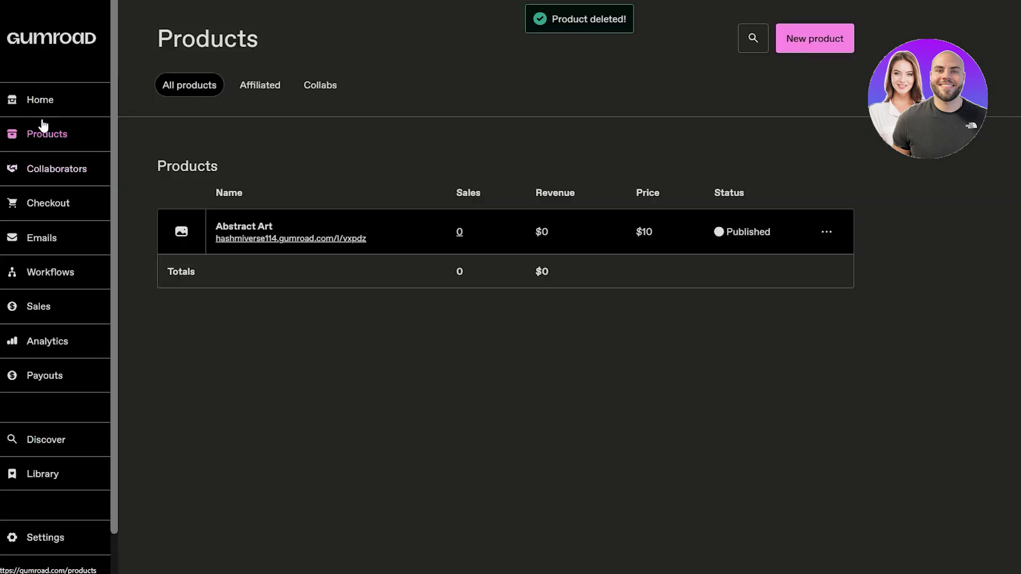
{"action": "left_click", "coordinate": [14, 102]}
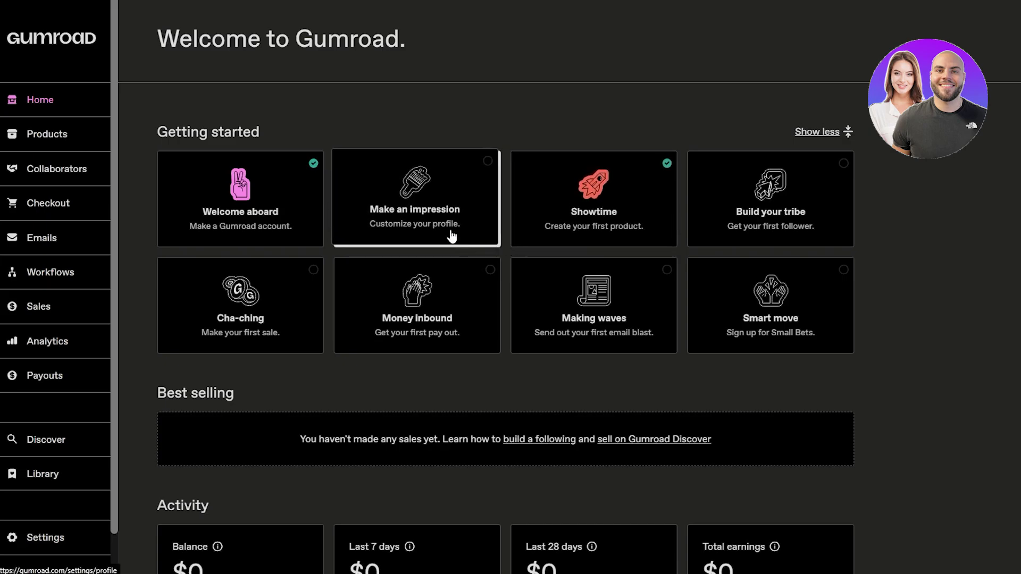
In Profile settings, replace the username and enter a display name, then save.
{"action": "left_click", "coordinate": [420, 221]}
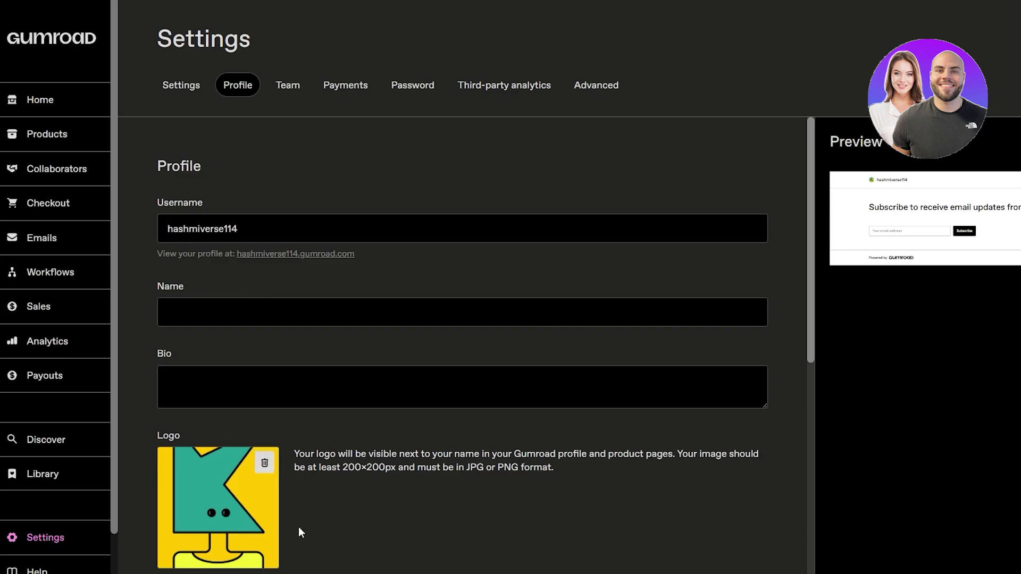
{"action": "scroll", "coordinate": [296, 528], "scroll_direction": "down", "scroll_amount": 5}
{"action": "scroll", "coordinate": [250, 336], "scroll_direction": "up", "scroll_amount": 5}
{"action": "left_click_drag", "start_coordinate": [259, 229], "coordinate": [129, 232]}
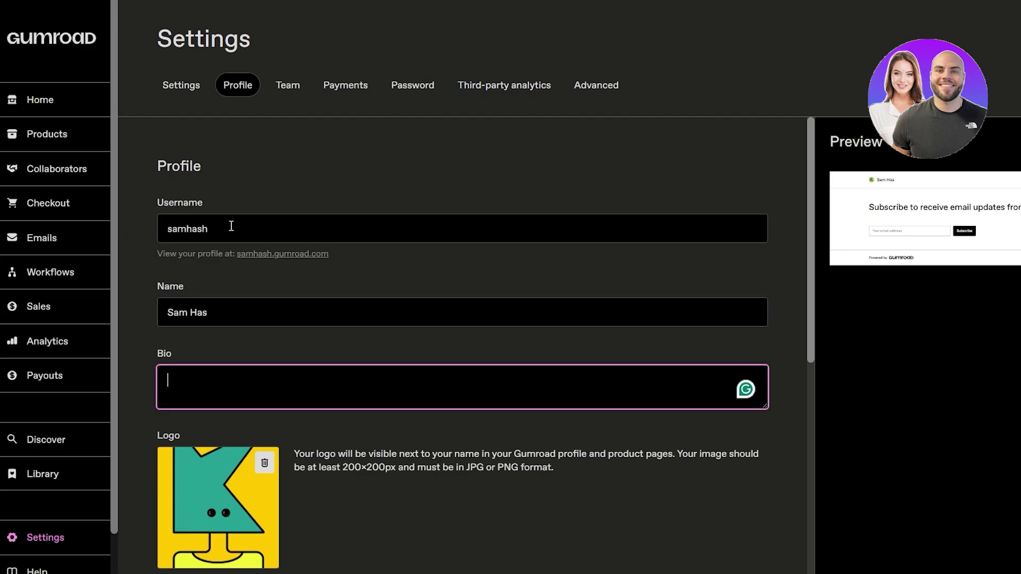
{"action": "left_click", "coordinate": [231, 323]}
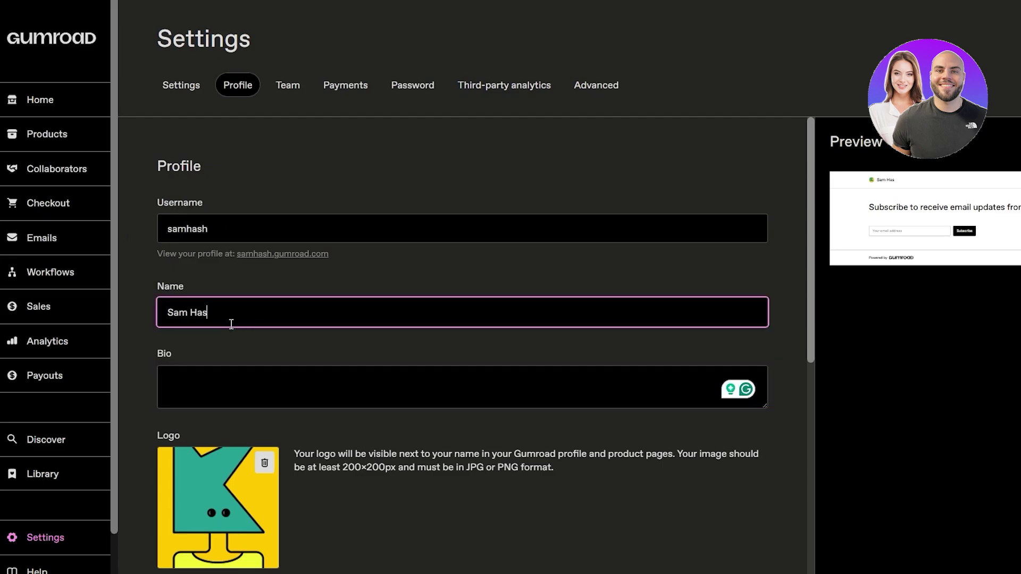
{"action": "type", "text": "h"}
{"action": "left_click", "coordinate": [363, 265]}
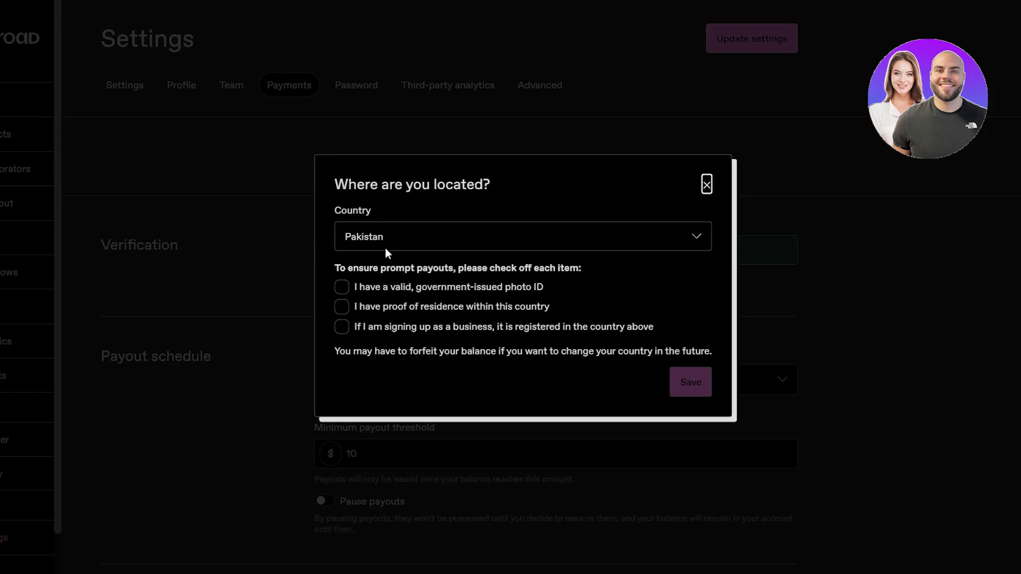
Keep Pakistan as payout country, tick all three eligibility statements, save, and review Payments.
{"action": "left_click", "coordinate": [385, 245]}
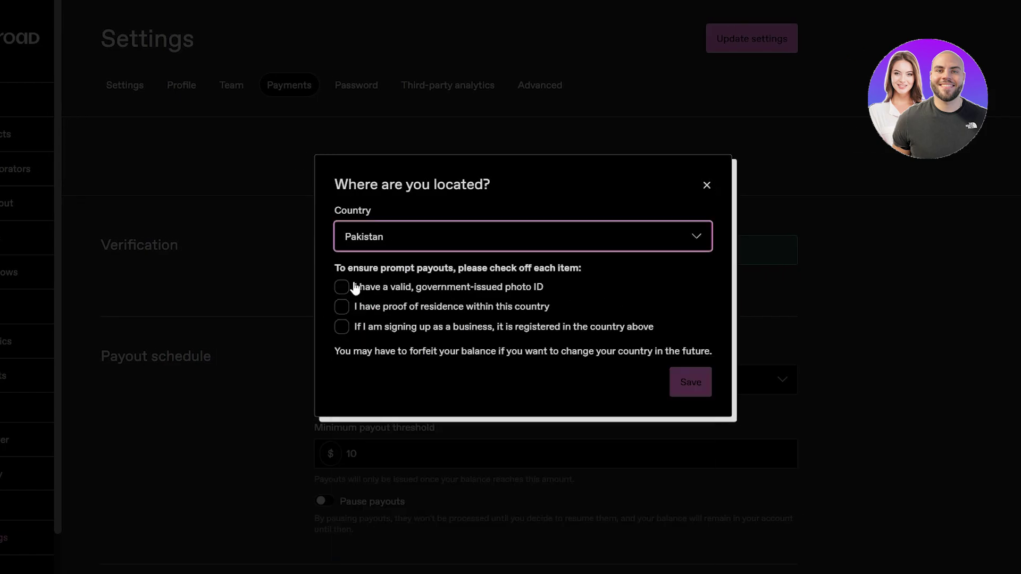
{"action": "left_click_drag", "start_coordinate": [347, 268], "coordinate": [559, 270]}
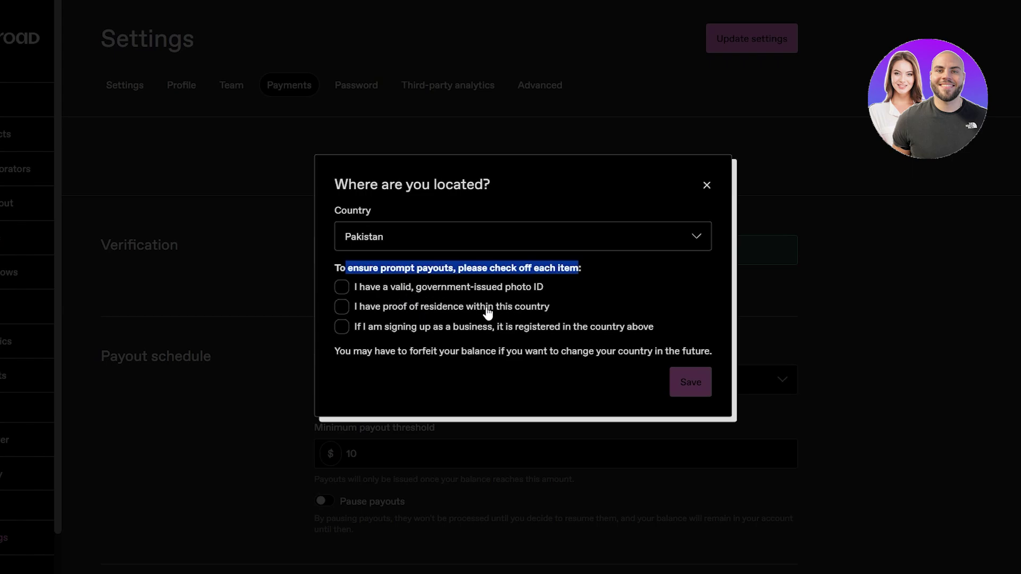
{"action": "left_click", "coordinate": [413, 328]}
{"action": "left_click", "coordinate": [414, 307]}
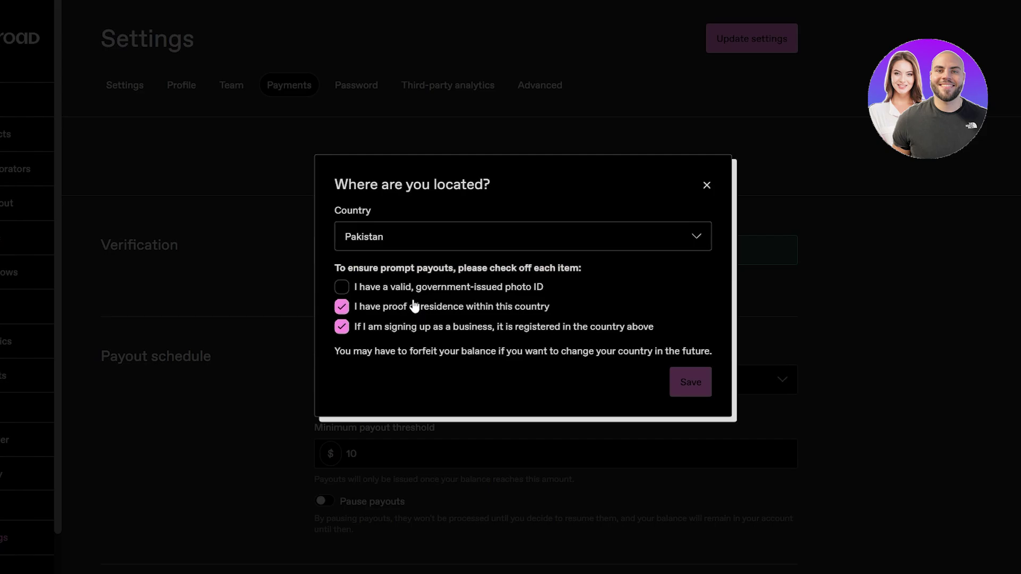
{"action": "left_click", "coordinate": [415, 287]}
{"action": "left_click", "coordinate": [418, 326]}
{"action": "left_click", "coordinate": [420, 327]}
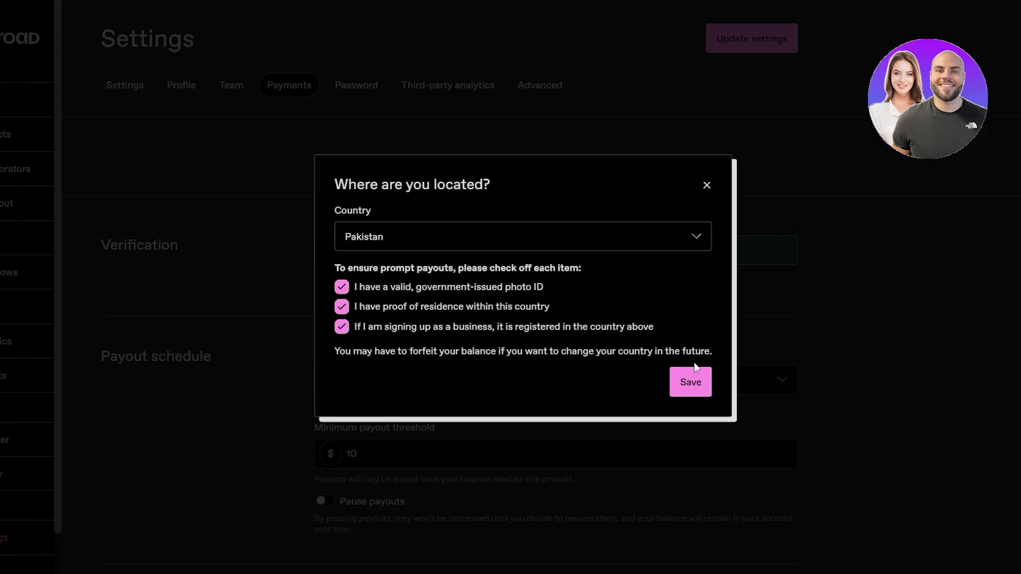
{"action": "left_click", "coordinate": [689, 384]}
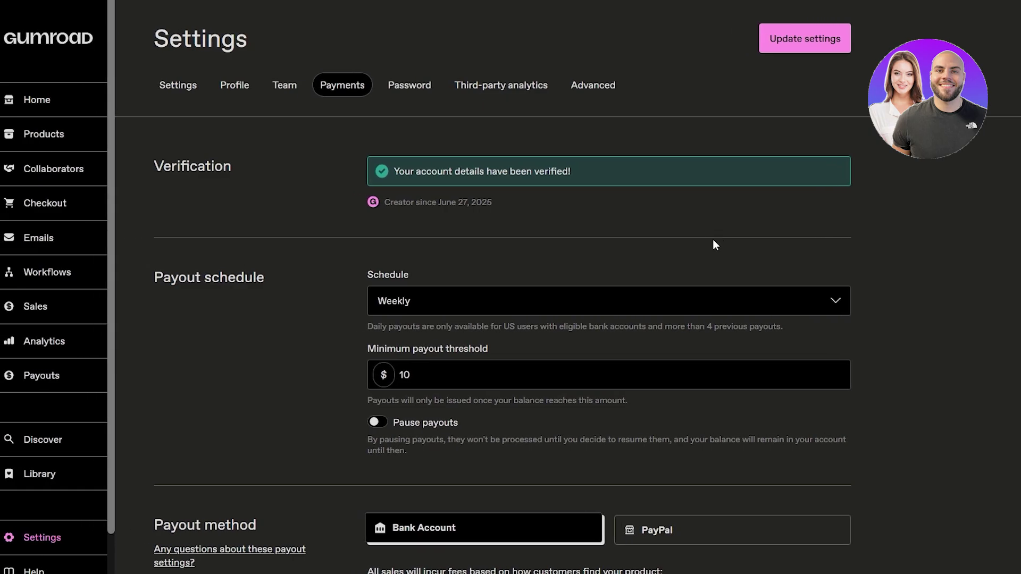
{"action": "scroll", "coordinate": [712, 238], "scroll_direction": "down", "scroll_amount": 4}
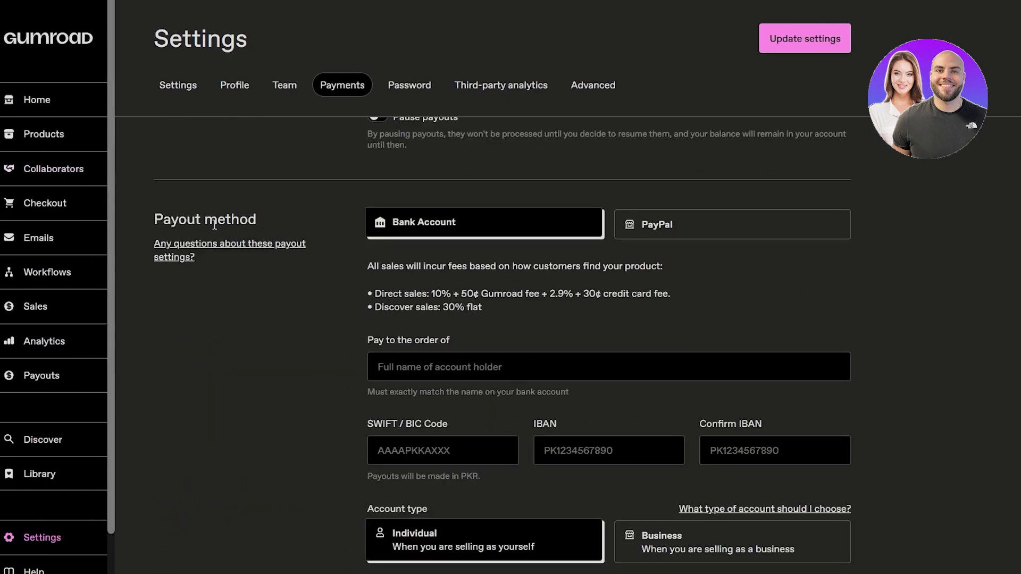
{"action": "scroll", "coordinate": [454, 382], "scroll_direction": "down", "scroll_amount": 8}
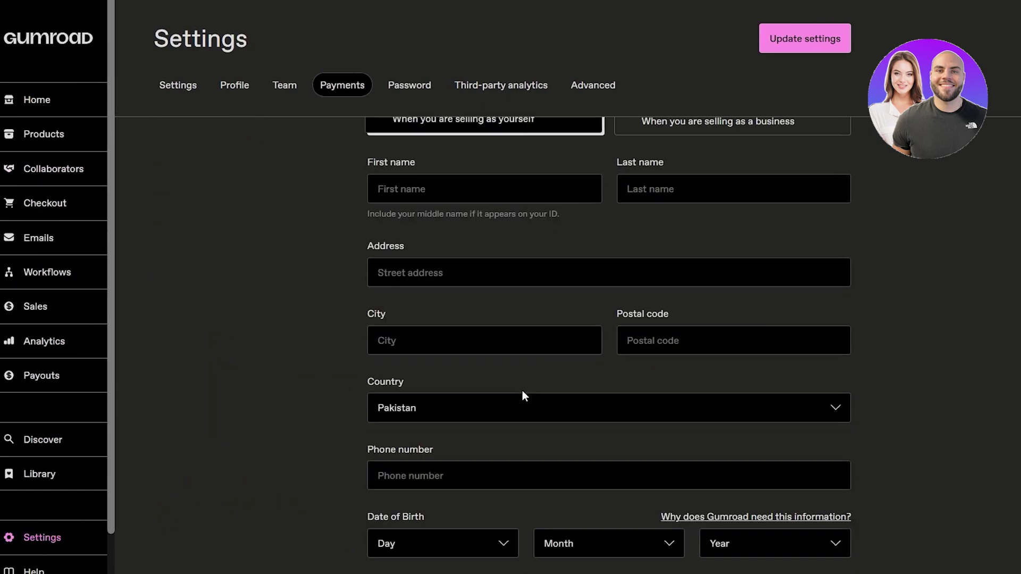
{"action": "scroll", "coordinate": [522, 390], "scroll_direction": "down", "scroll_amount": 7}
{"action": "scroll", "coordinate": [462, 478], "scroll_direction": "up", "scroll_amount": 18}
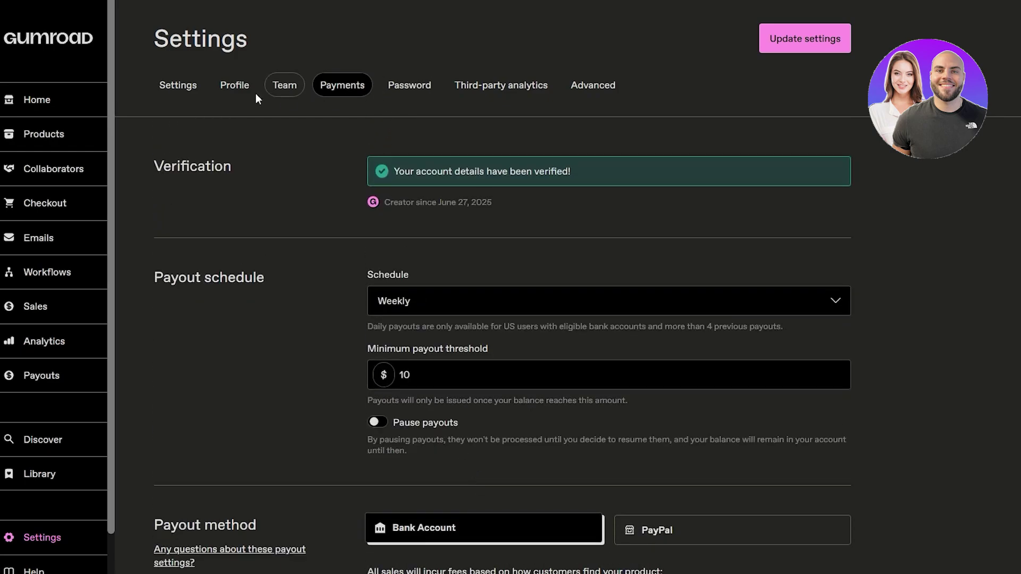
Glance at the Build your tribe subscribers page, then return to the home checklist.
{"action": "left_click", "coordinate": [16, 113]}
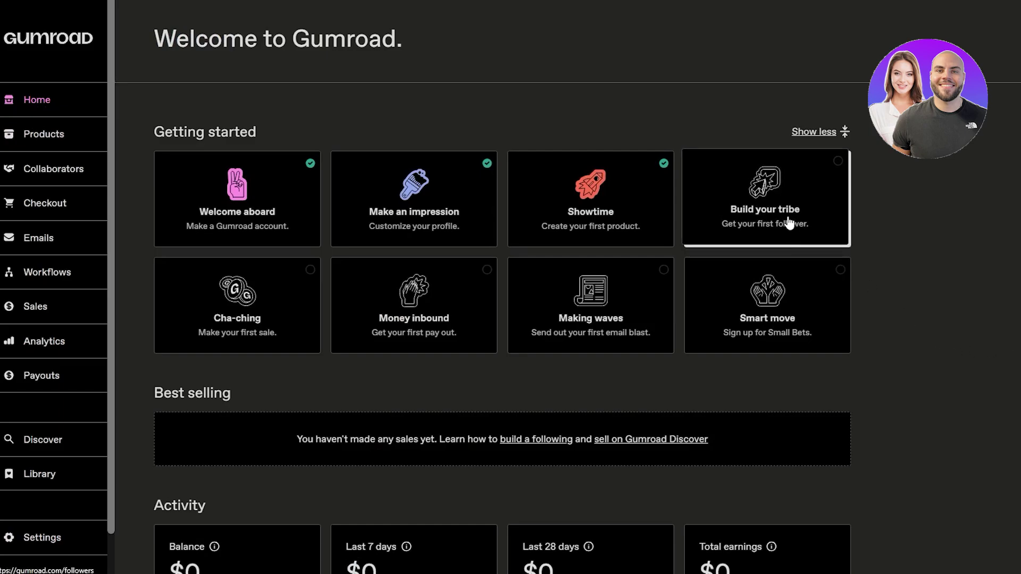
{"action": "left_click", "coordinate": [782, 240]}
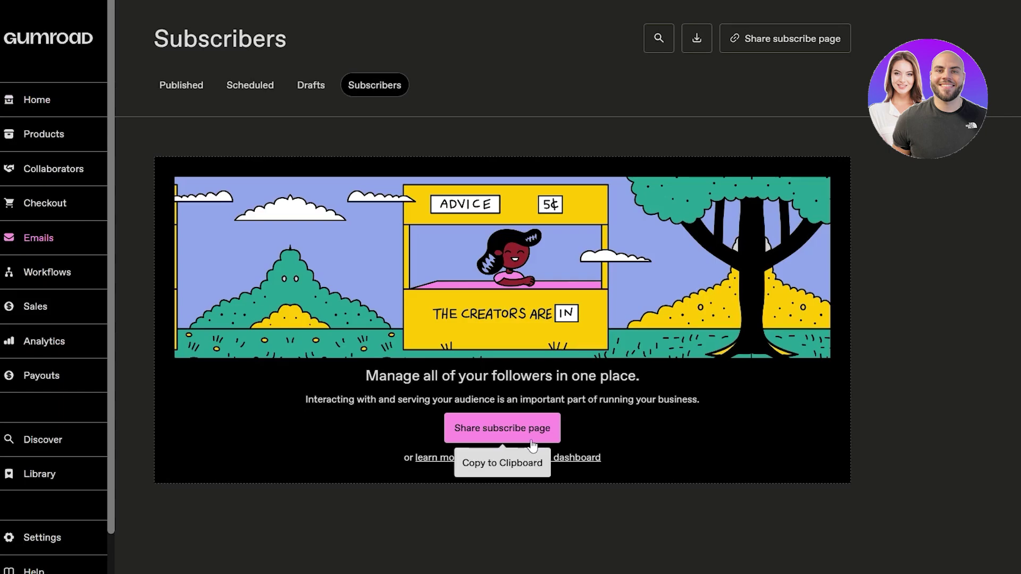
{"action": "left_click", "coordinate": [37, 99]}
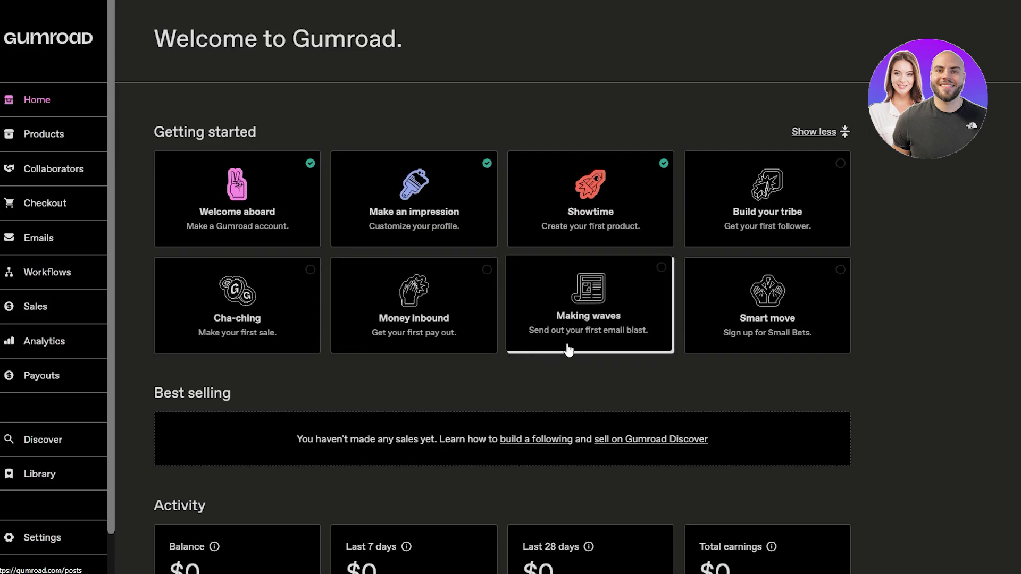
{"action": "scroll", "coordinate": [727, 364], "scroll_direction": "down", "scroll_amount": 3}
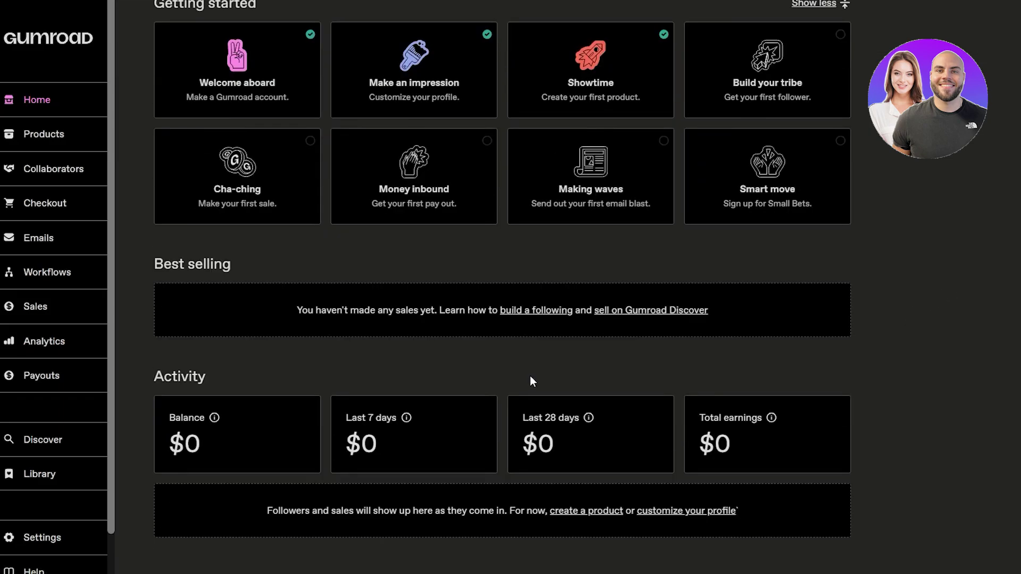
{"action": "scroll", "coordinate": [258, 214], "scroll_direction": "up", "scroll_amount": 3}
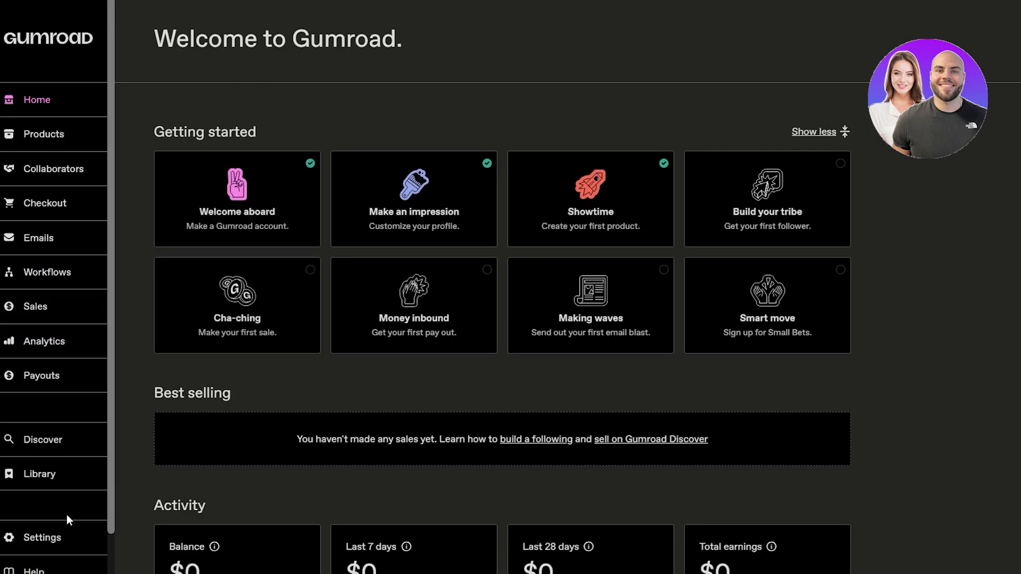
Enter leviosah.shop as the custom domain in Settings > Advanced and try verifying it.
{"action": "left_click", "coordinate": [53, 535]}
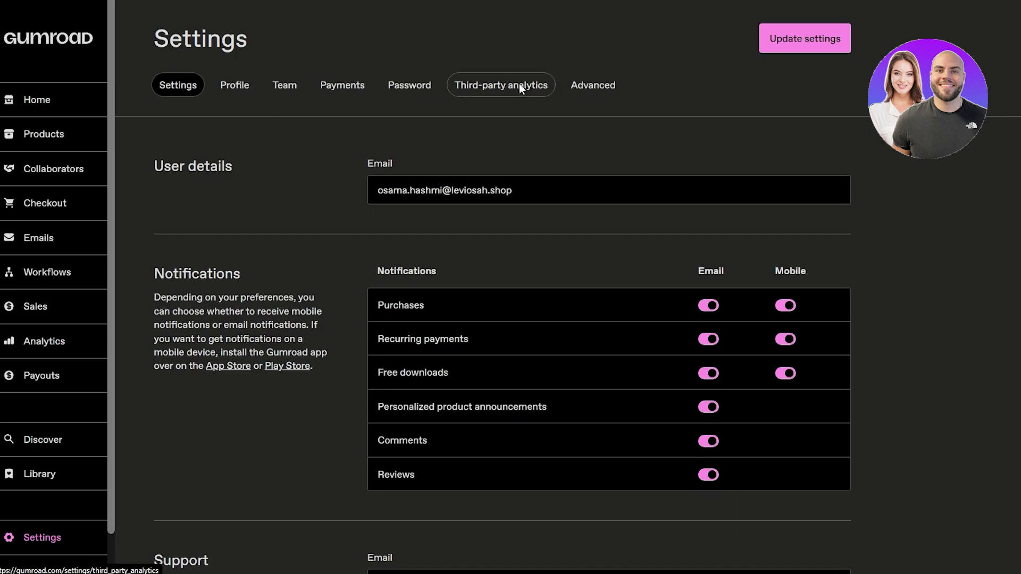
{"action": "left_click", "coordinate": [515, 106]}
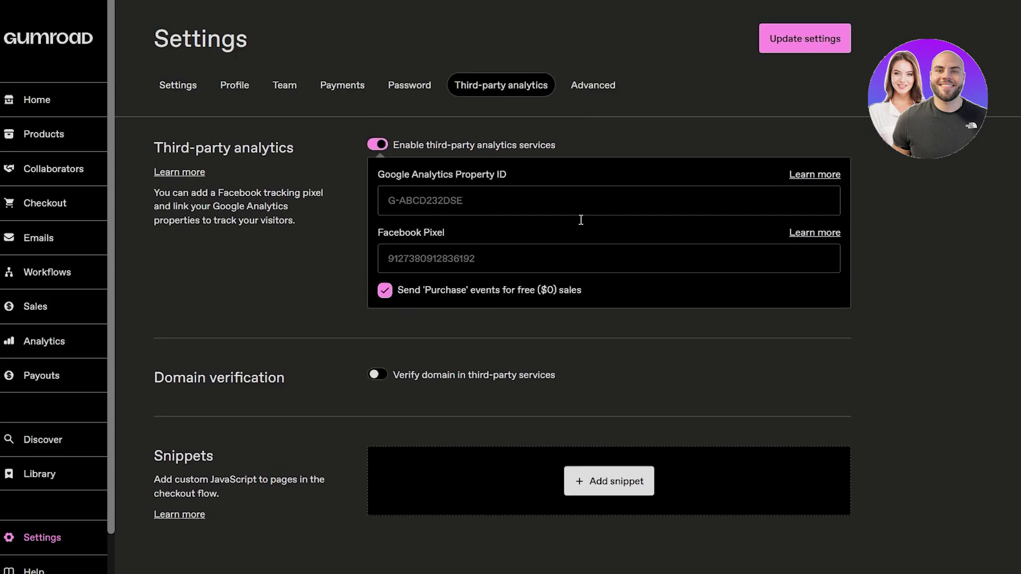
{"action": "left_click", "coordinate": [593, 94]}
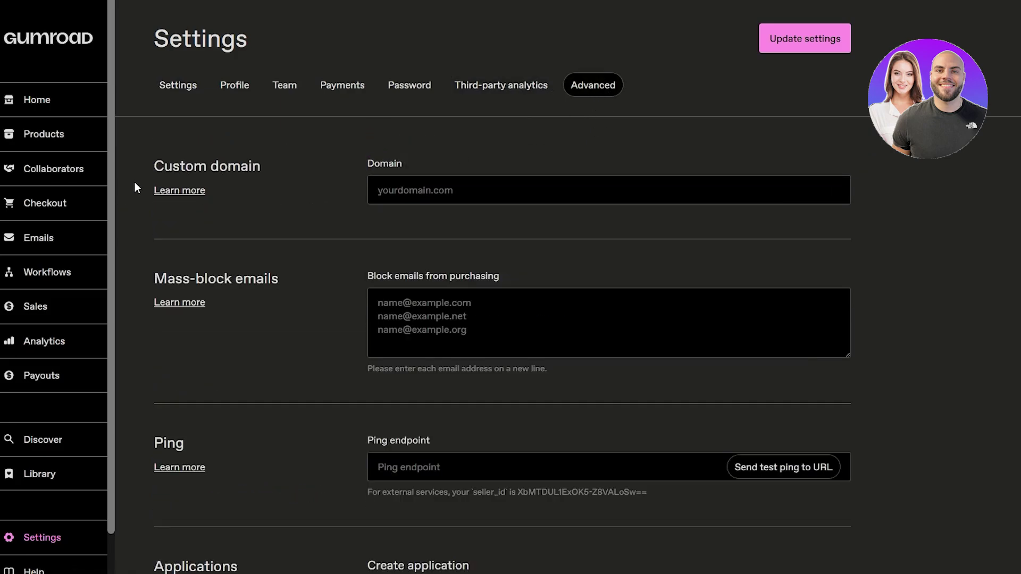
{"action": "left_click", "coordinate": [378, 188]}
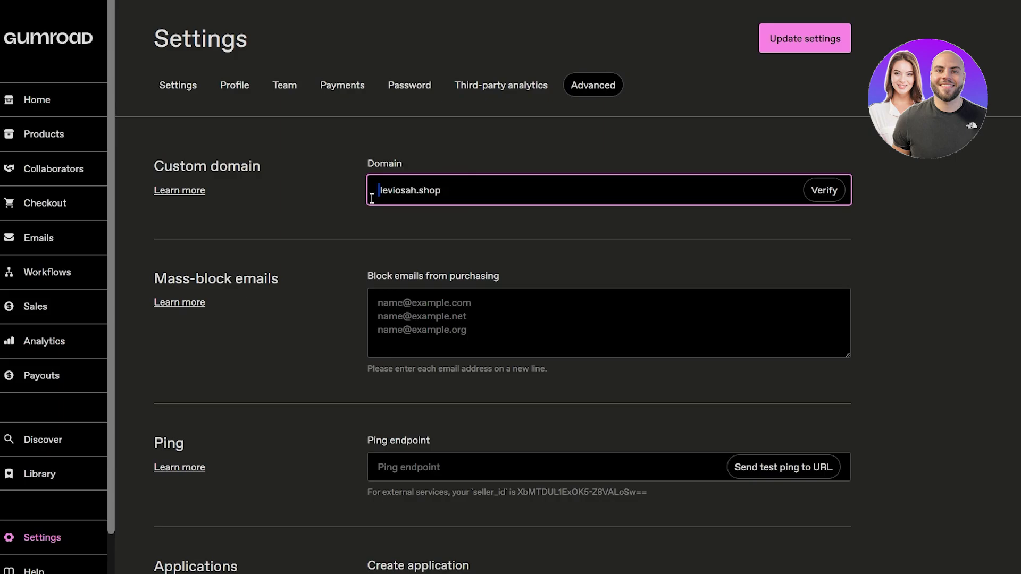
{"action": "left_click", "coordinate": [843, 193]}
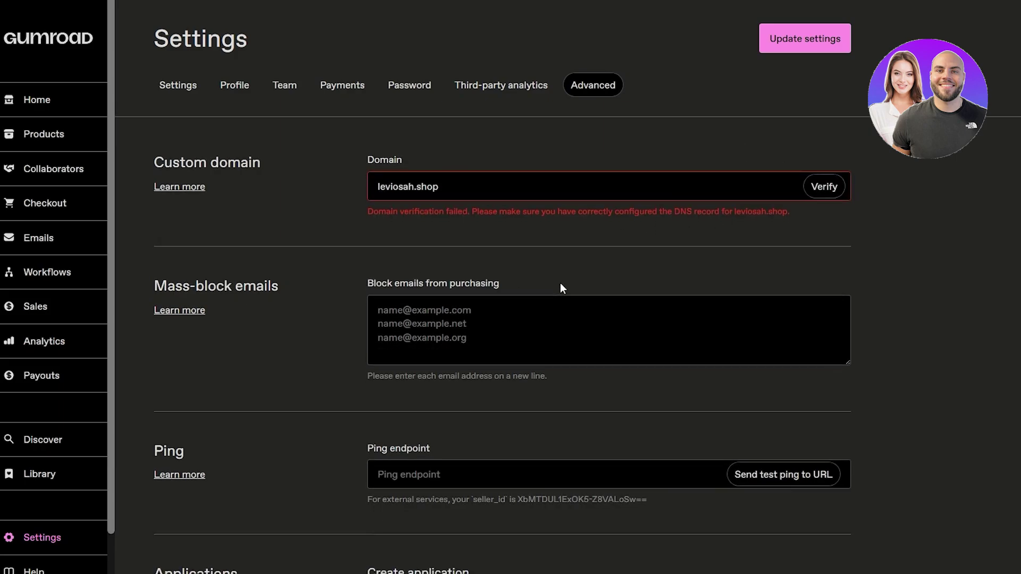
{"action": "scroll", "coordinate": [560, 283], "scroll_direction": "down", "scroll_amount": 6}
{"action": "scroll", "coordinate": [564, 283], "scroll_direction": "up", "scroll_amount": 6}
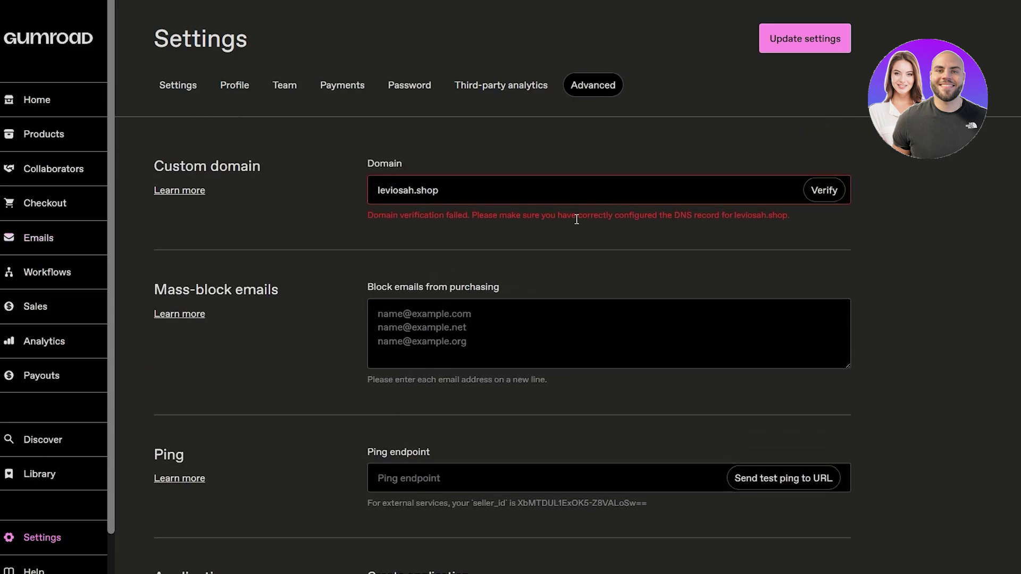
{"action": "scroll", "coordinate": [673, 189], "scroll_direction": "down", "scroll_amount": 6}
{"action": "scroll", "coordinate": [524, 354], "scroll_direction": "down", "scroll_amount": 2}
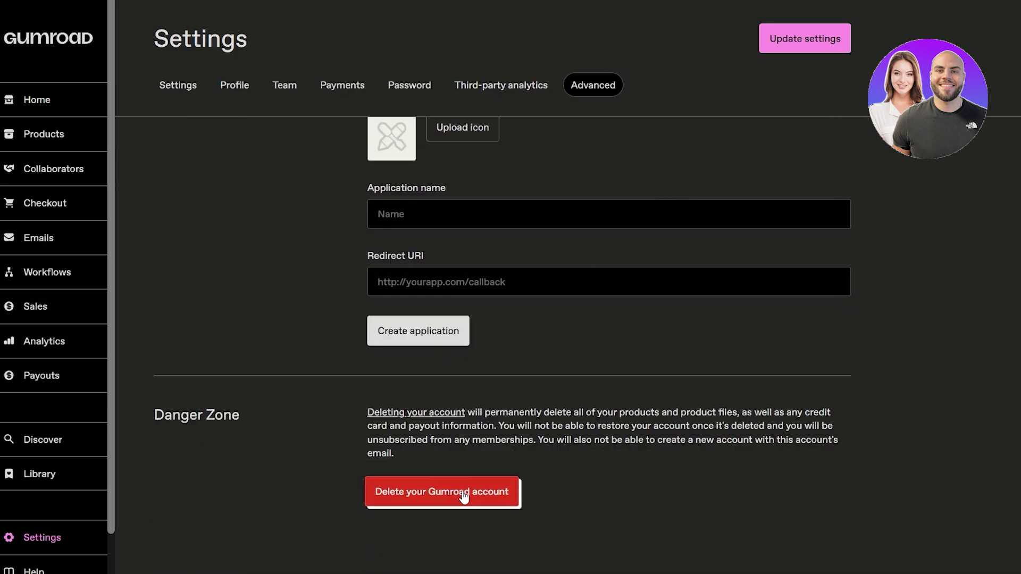
{"action": "scroll", "coordinate": [462, 428], "scroll_direction": "up", "scroll_amount": 8}
{"action": "left_click", "coordinate": [181, 190]}
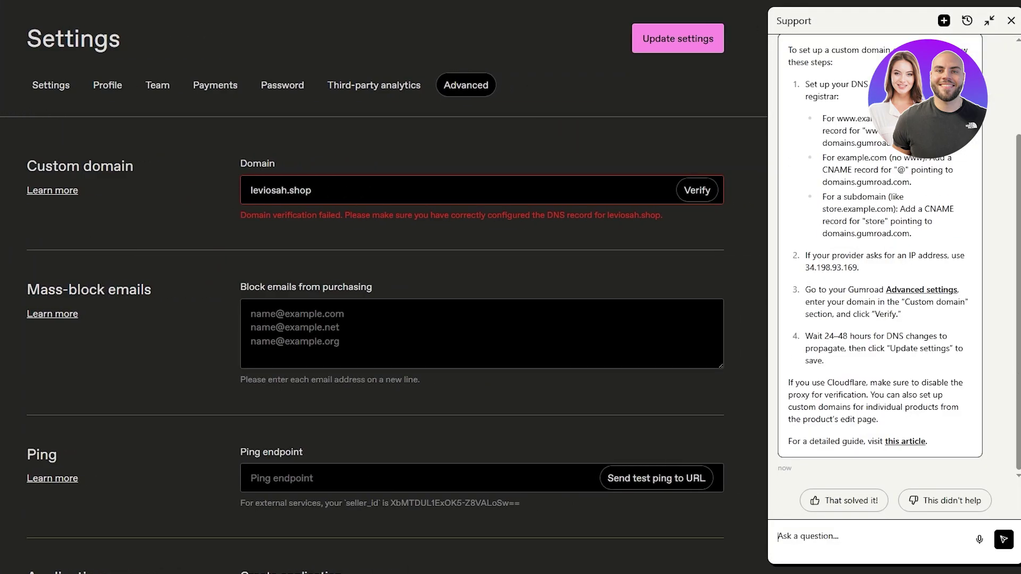
{"action": "left_click_drag", "start_coordinate": [872, 132], "coordinate": [904, 143]}
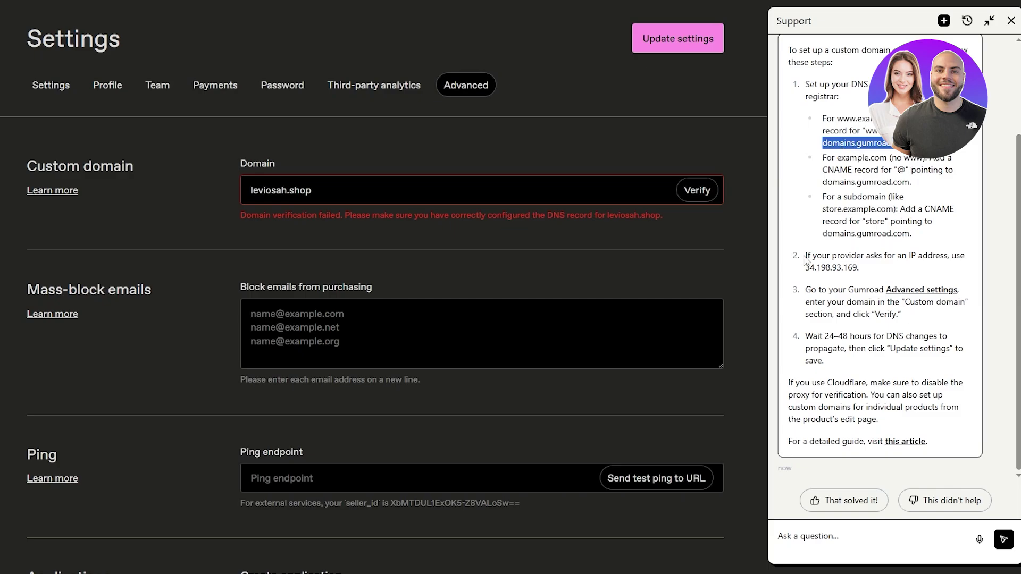
{"action": "left_click", "coordinate": [688, 218]}
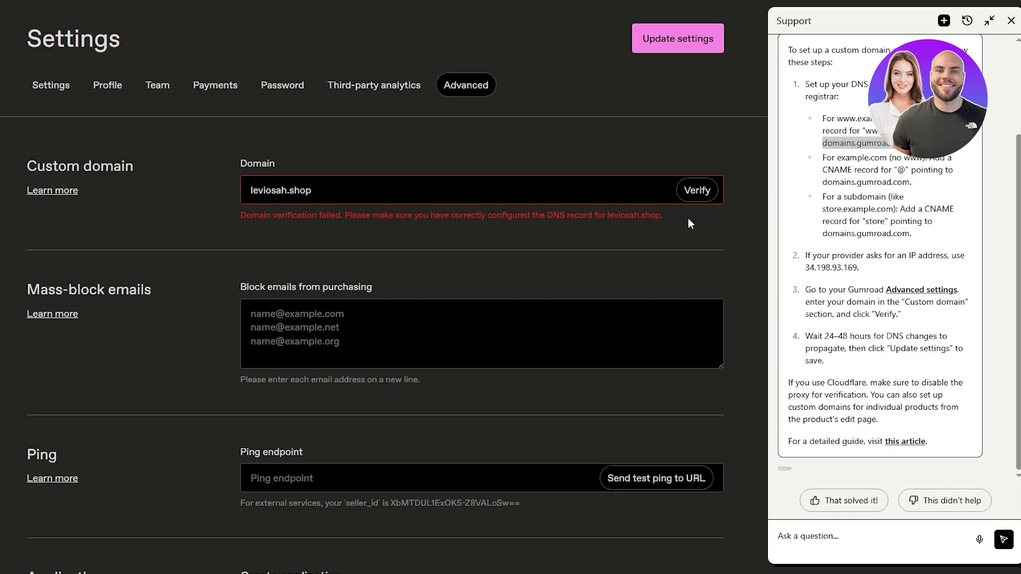
{"action": "left_click", "coordinate": [315, 324]}
{"action": "left_click", "coordinate": [1010, 20]}
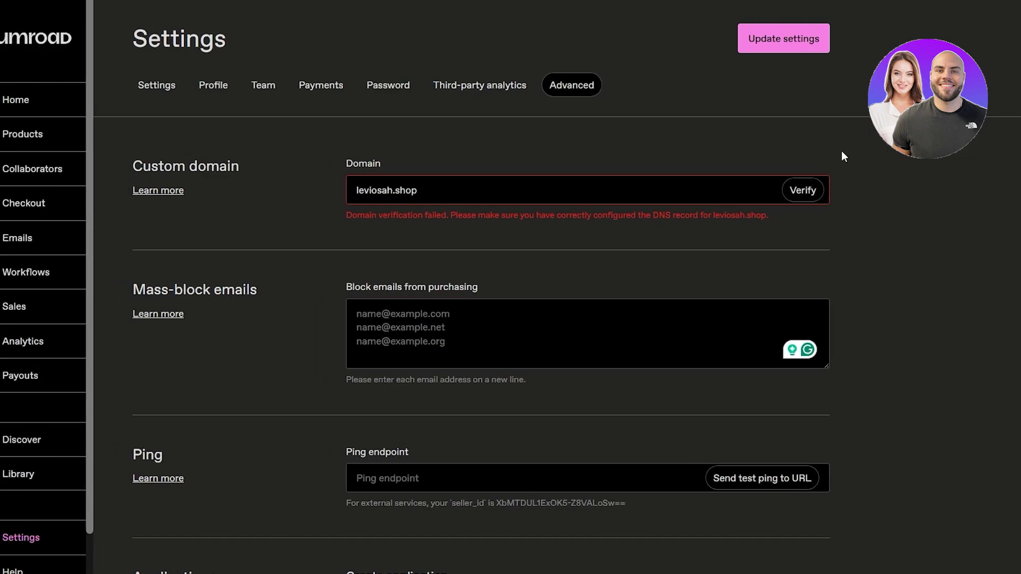
Return to the home dashboard from the sidebar's Home link.
{"action": "scroll", "coordinate": [793, 337], "scroll_direction": "down", "scroll_amount": 7}
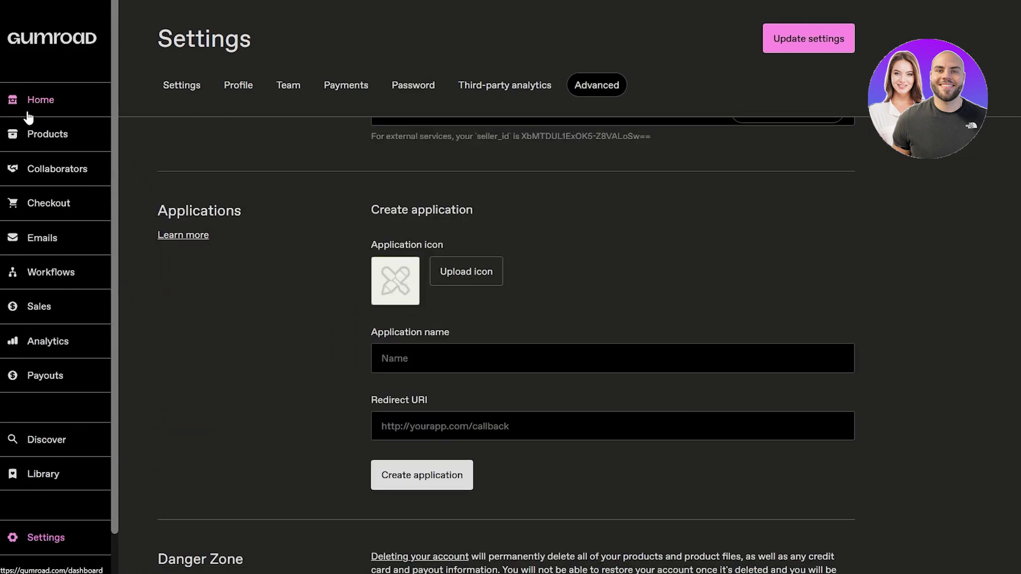
{"action": "left_click", "coordinate": [26, 111]}
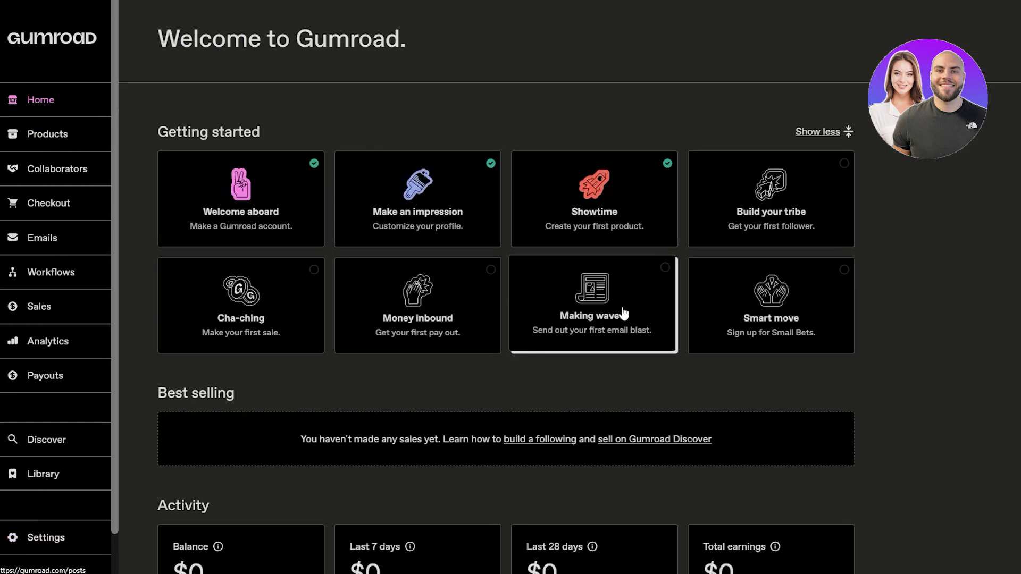